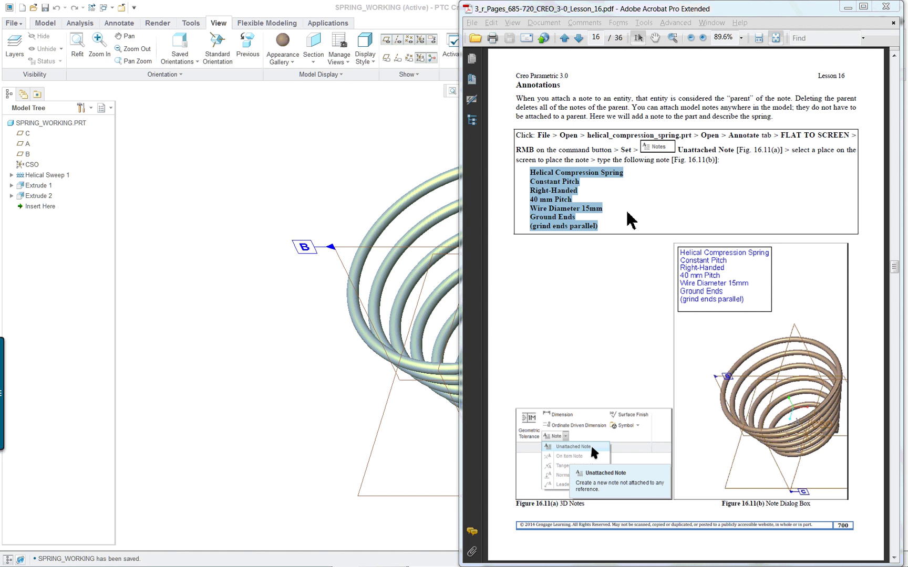
# Copy the seven-line spring specification from lesson page 16 in Acrobat, then return to Creo.
pyautogui.click(600, 195)
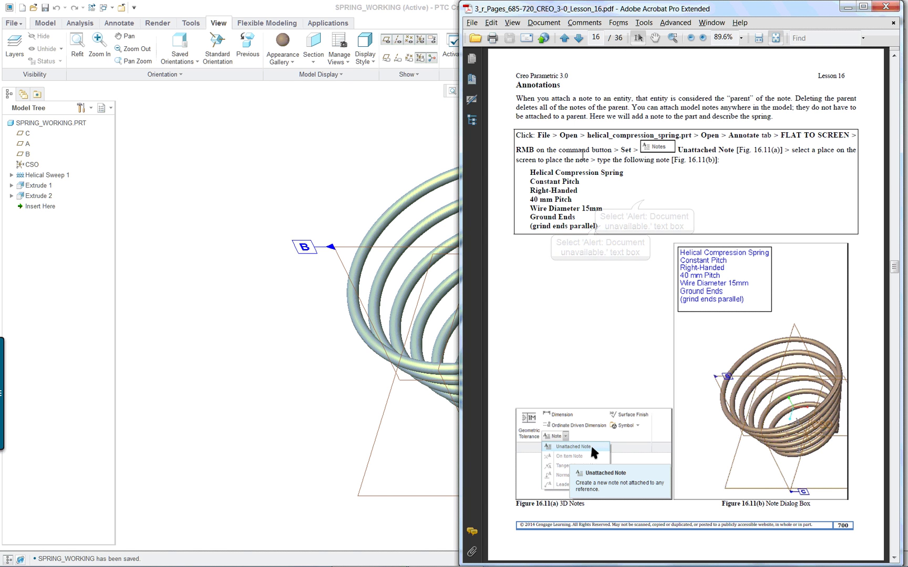
pyautogui.moveTo(602, 226); pyautogui.dragTo(530, 173)
pyautogui.rightClick(551, 178)
pyautogui.click(557, 182)
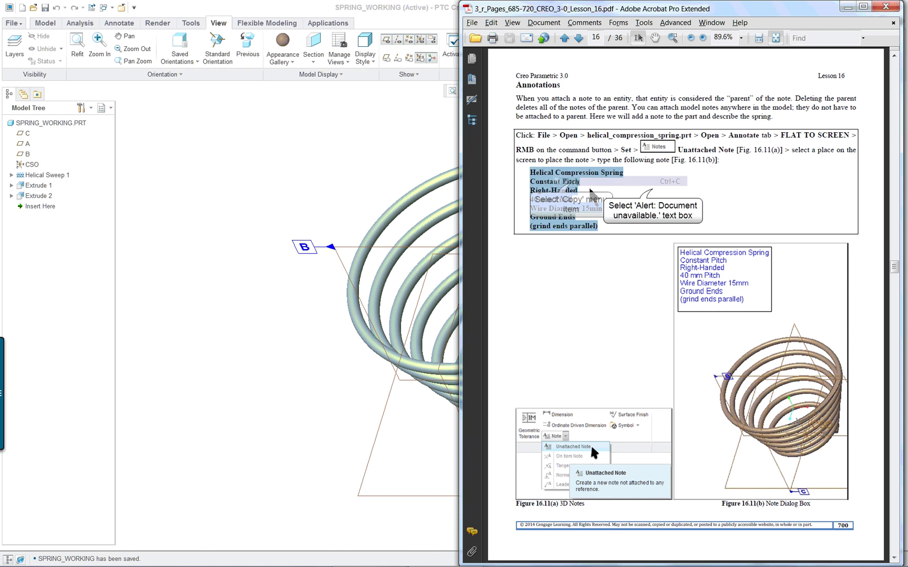
pyautogui.click(561, 79)
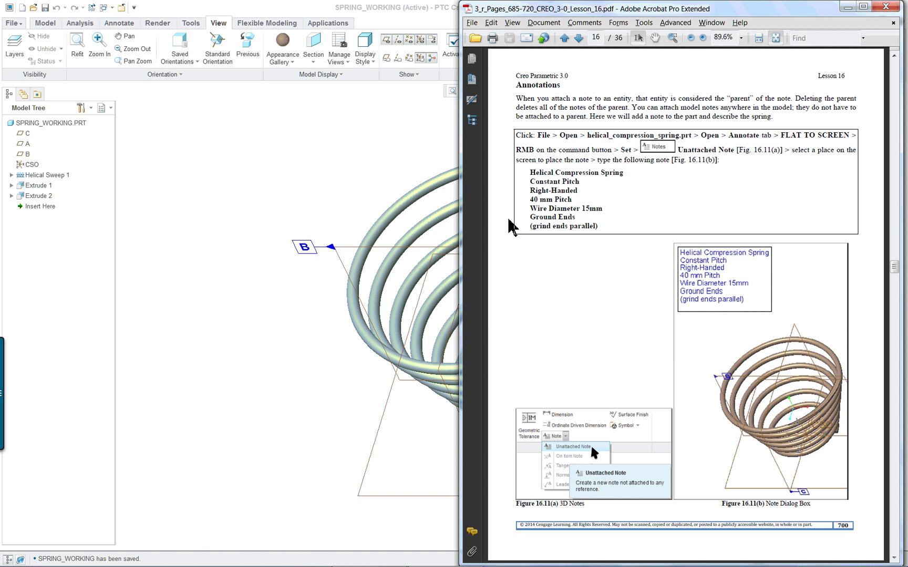
pyautogui.moveTo(280, 178); pyautogui.dragTo(383, 200, button='middle')
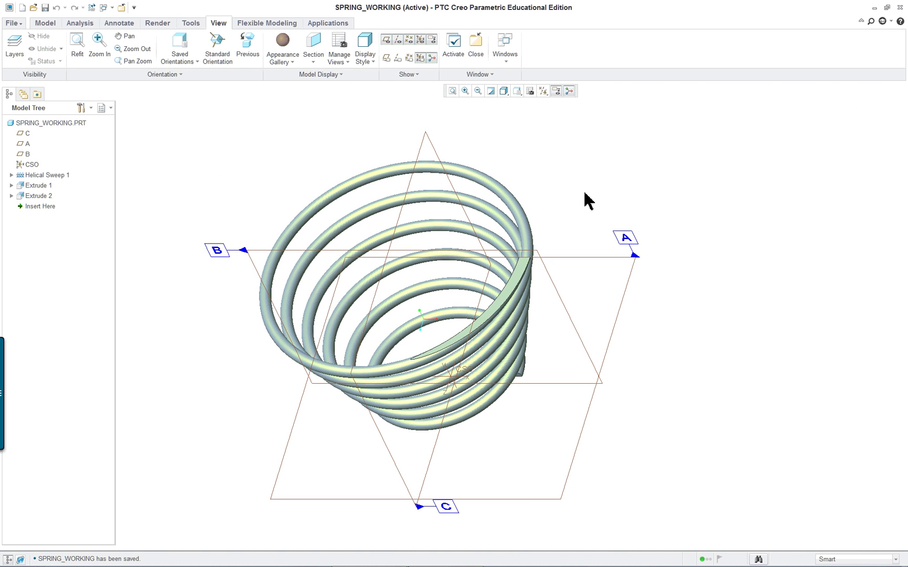
# Set FRONT as the annotation plane with annotations flat to screen.
pyautogui.hotkey('alt', 'Tab')
pyautogui.hotkey('alt', 'Tab')
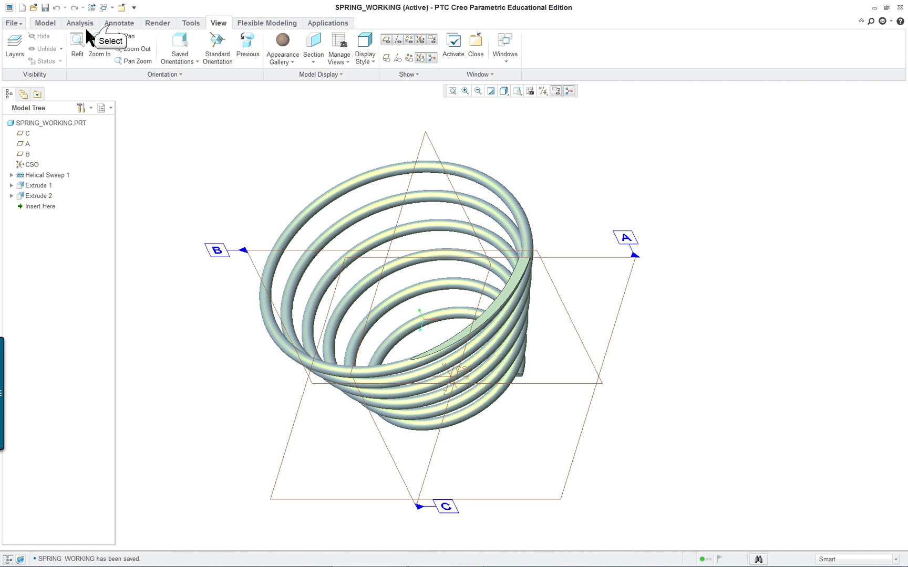
pyautogui.click(110, 25)
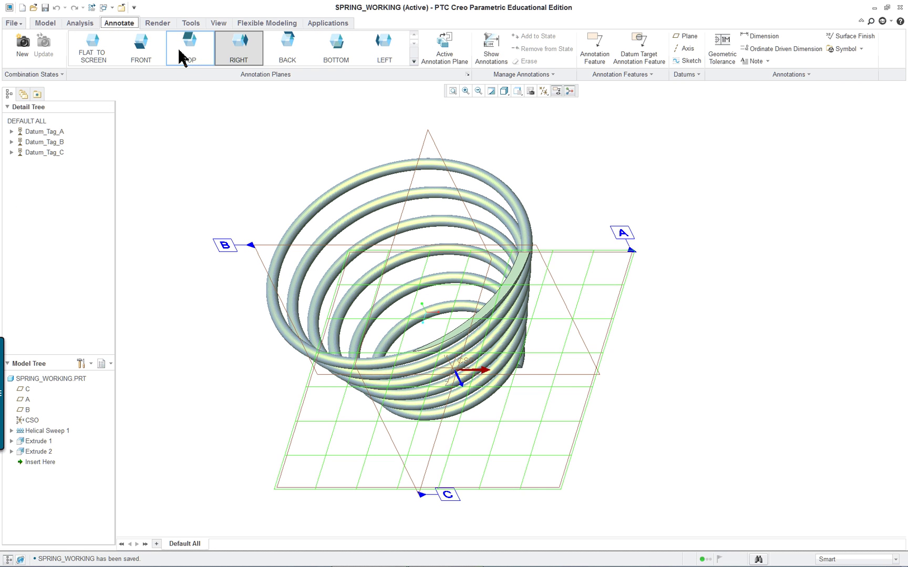
pyautogui.click(140, 47)
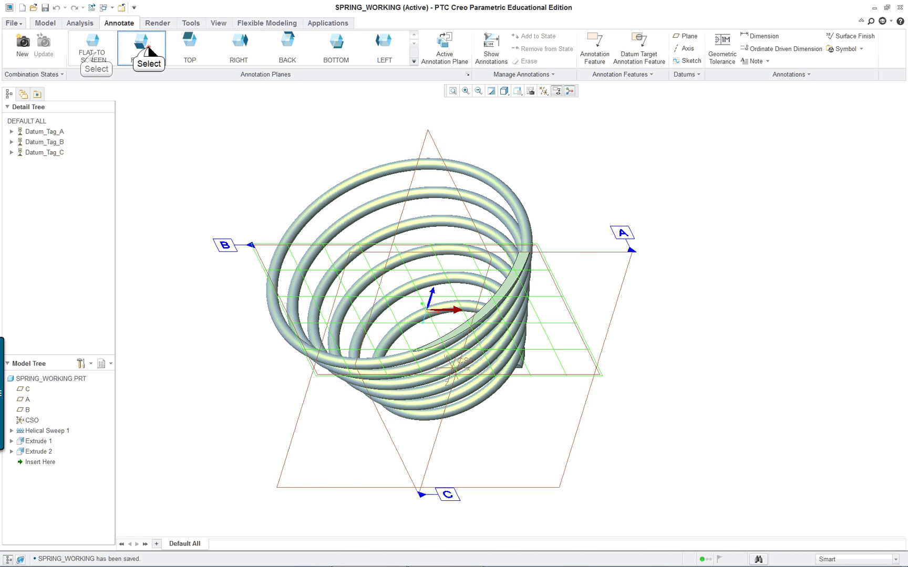
pyautogui.click(99, 55)
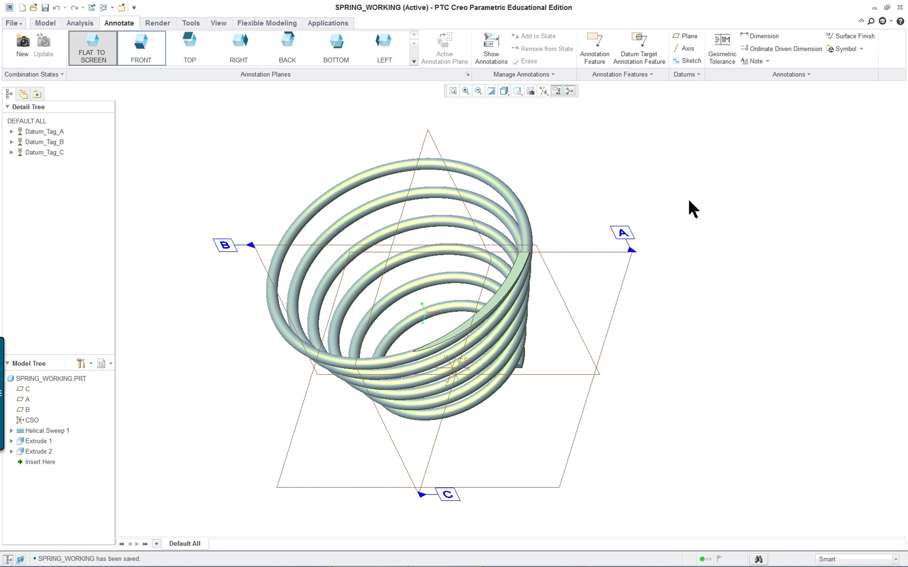
# Paste the spring specification into a new unattached note and move it up near the spring's upper right.
pyautogui.click(767, 62)
pyautogui.click(770, 73)
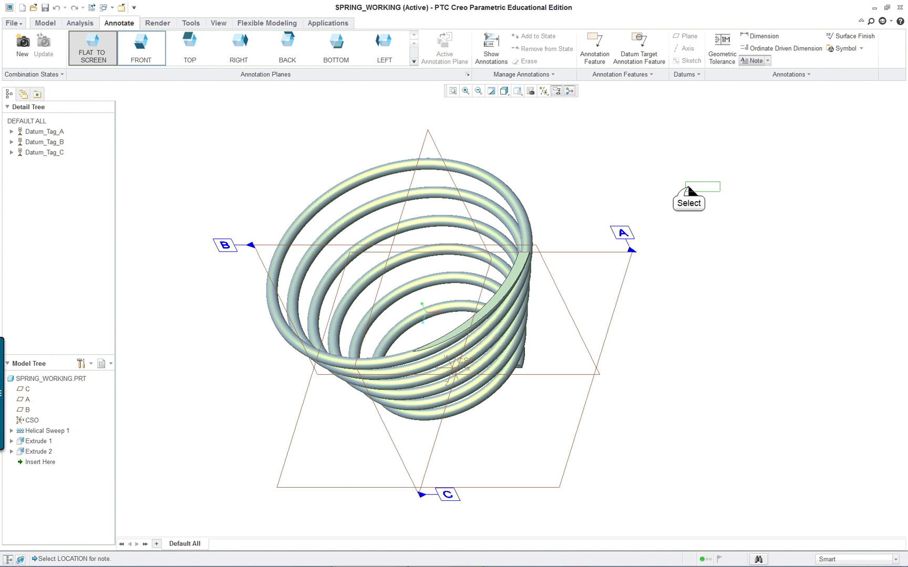
pyautogui.click(689, 188)
pyautogui.rightClick(689, 187)
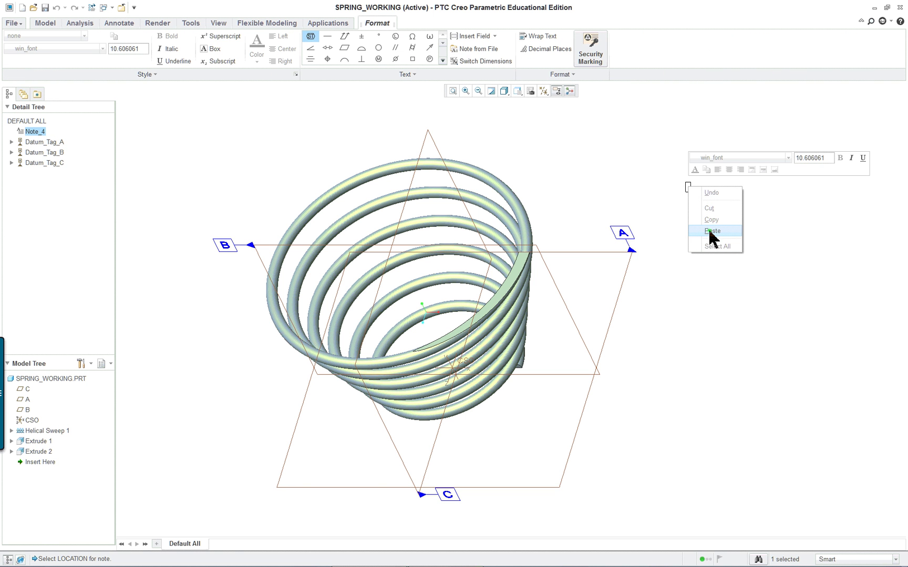
pyautogui.click(712, 232)
pyautogui.click(782, 268)
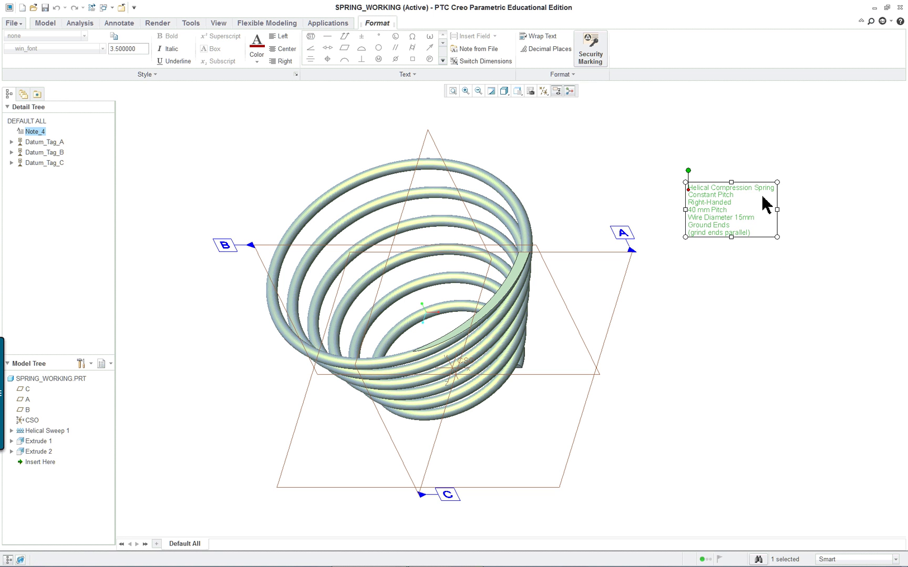
pyautogui.click(722, 190)
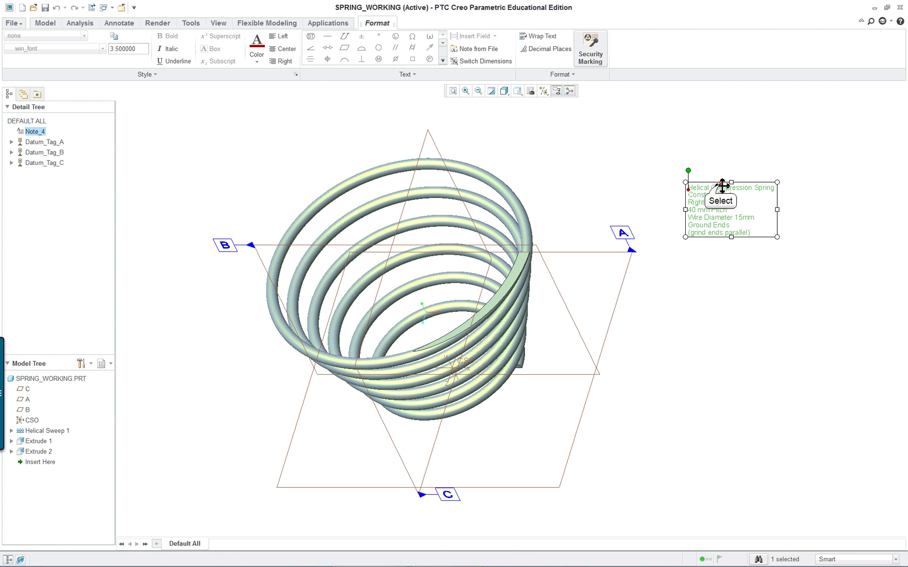
pyautogui.moveTo(721, 185); pyautogui.dragTo(693, 147)
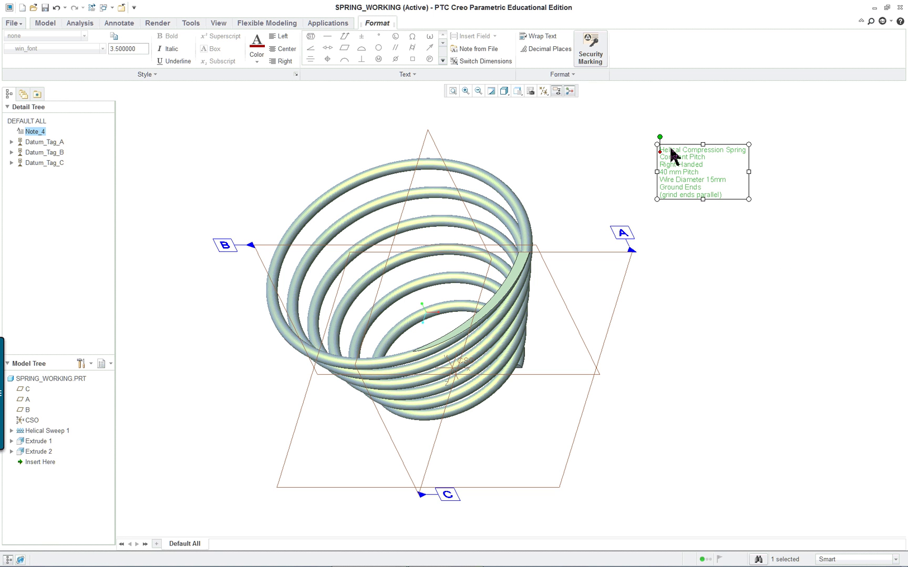
# Change the spring note's text height from 3.5 to 5 in Text Style.
pyautogui.rightClick(749, 172)
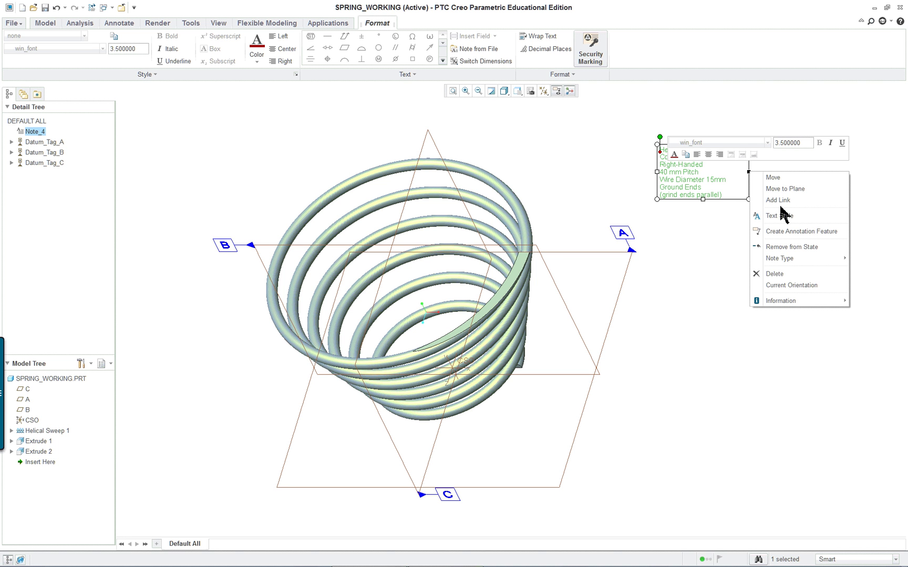
pyautogui.moveTo(803, 261)
pyautogui.moveTo(788, 294)
pyautogui.click(779, 216)
pyautogui.doubleClick(434, 251)
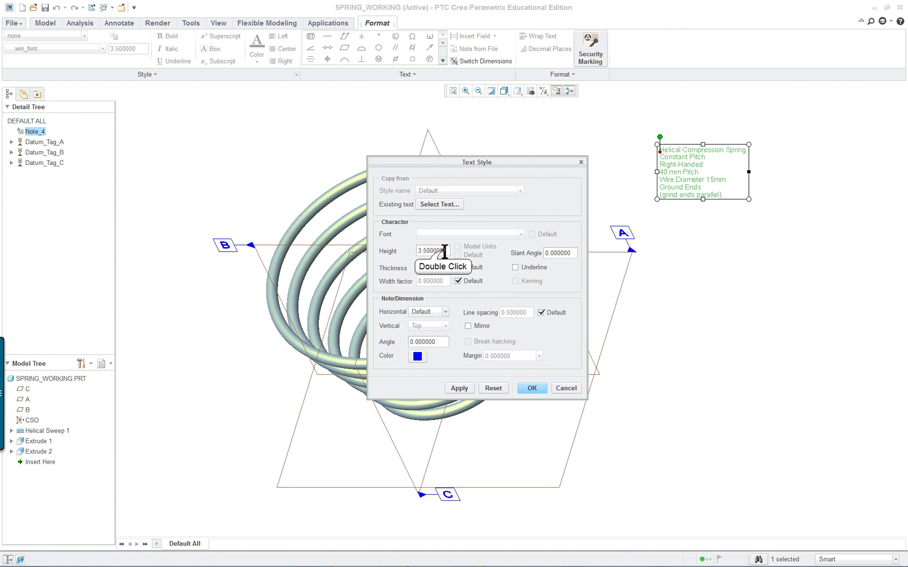
pyautogui.write('5')
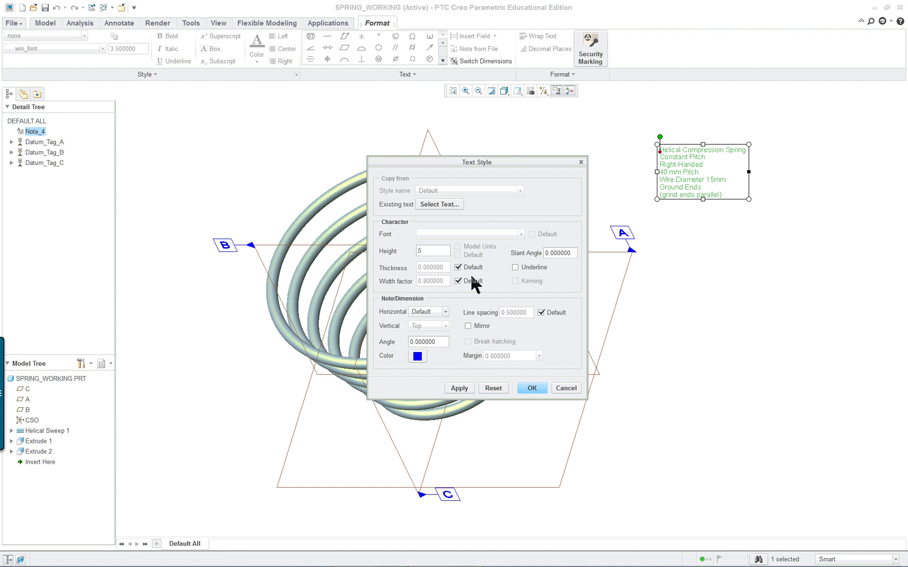
pyautogui.click(471, 388)
pyautogui.click(565, 387)
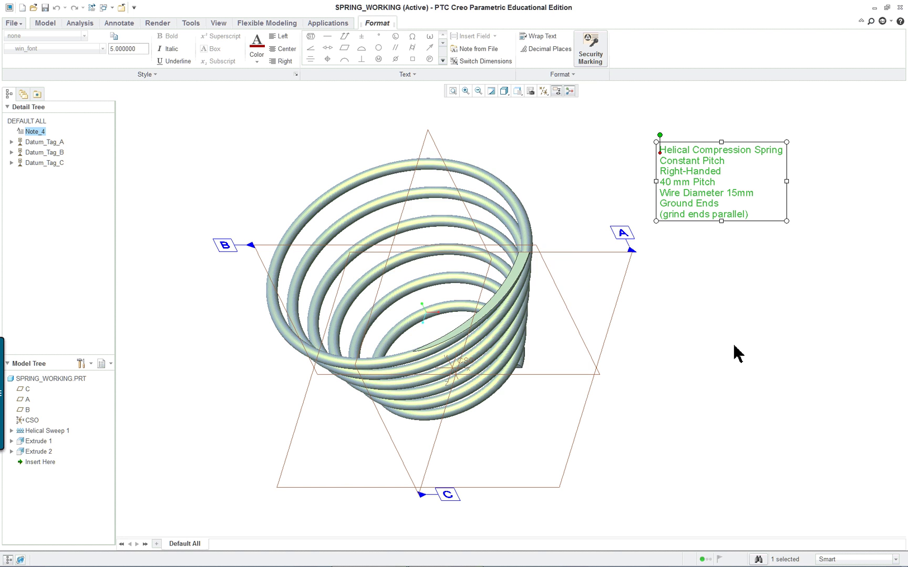
# Open Edit Hyperlink for the spring note, then bring the lesson PDF forward.
pyautogui.rightClick(756, 221)
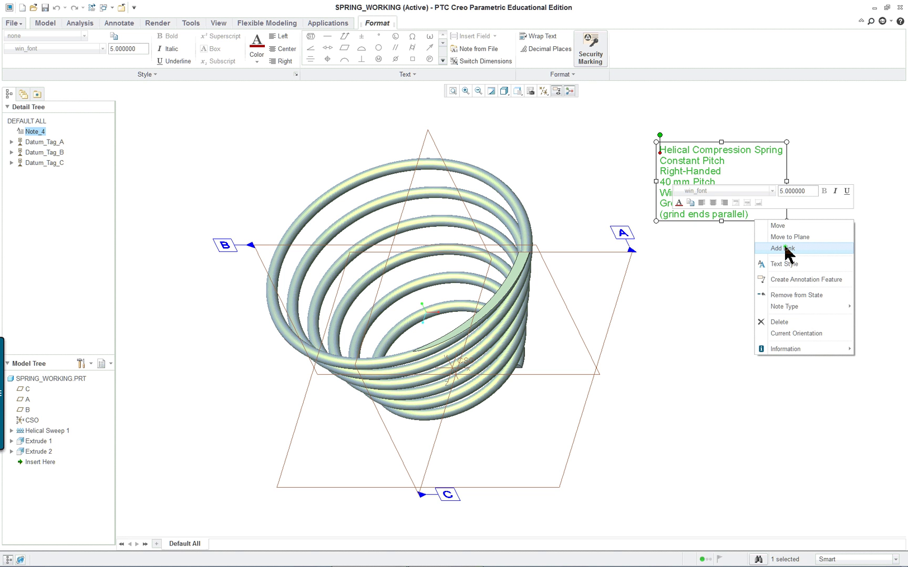
pyautogui.click(787, 249)
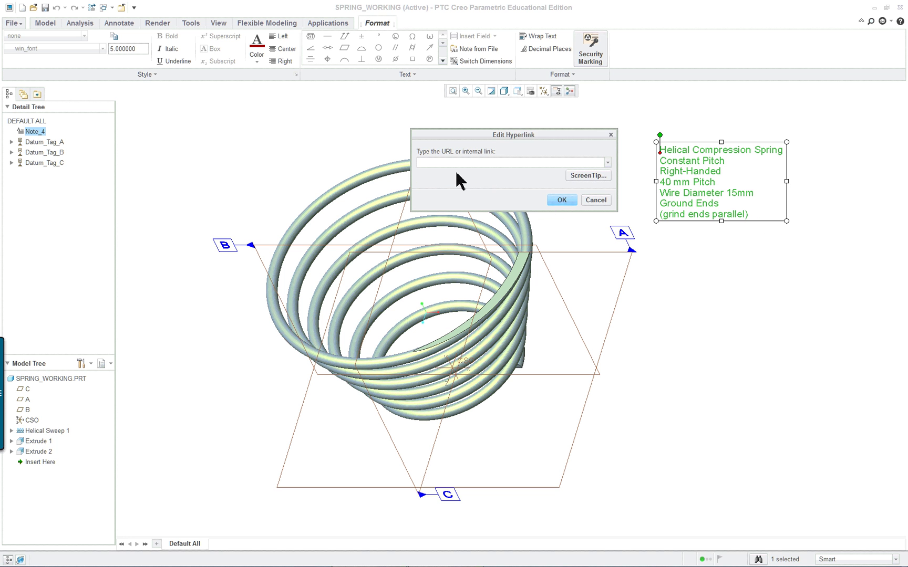
pyautogui.click(594, 200)
pyautogui.click(461, 558)
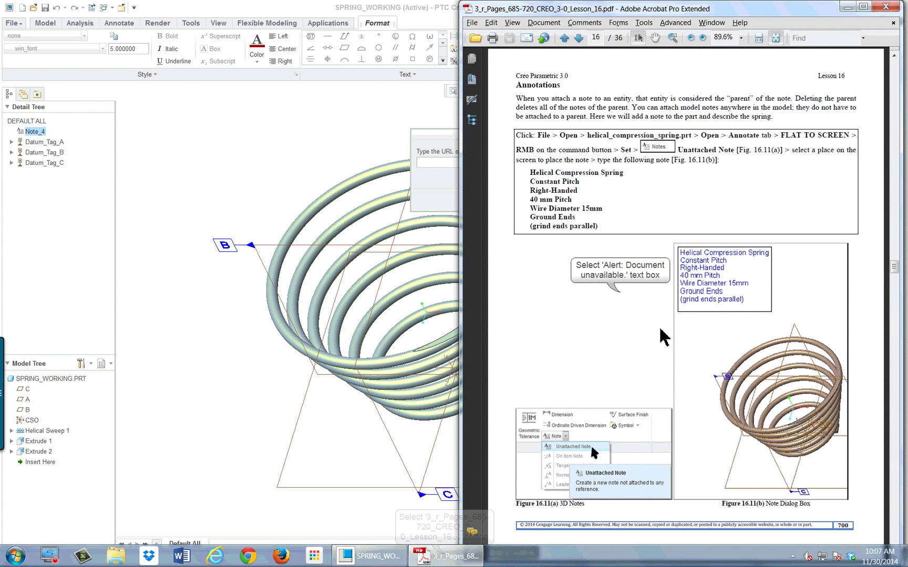
pyautogui.scroll(-3, 621, 293)
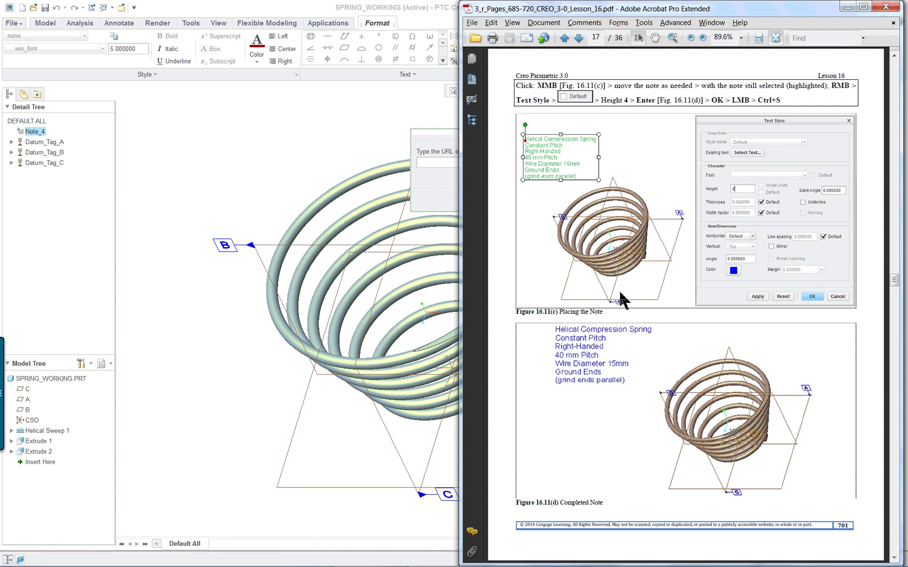
pyautogui.scroll(-3, 622, 300)
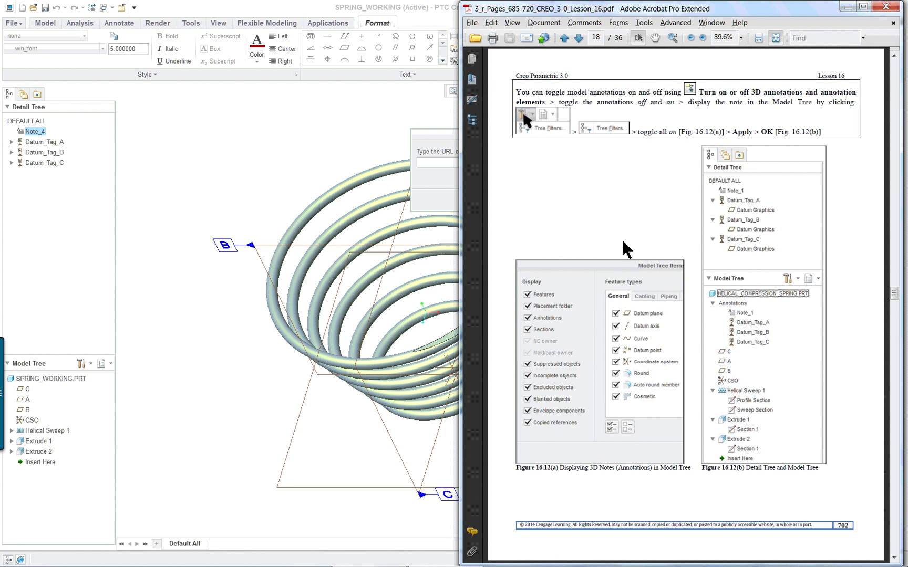
pyautogui.scroll(-3, 622, 243)
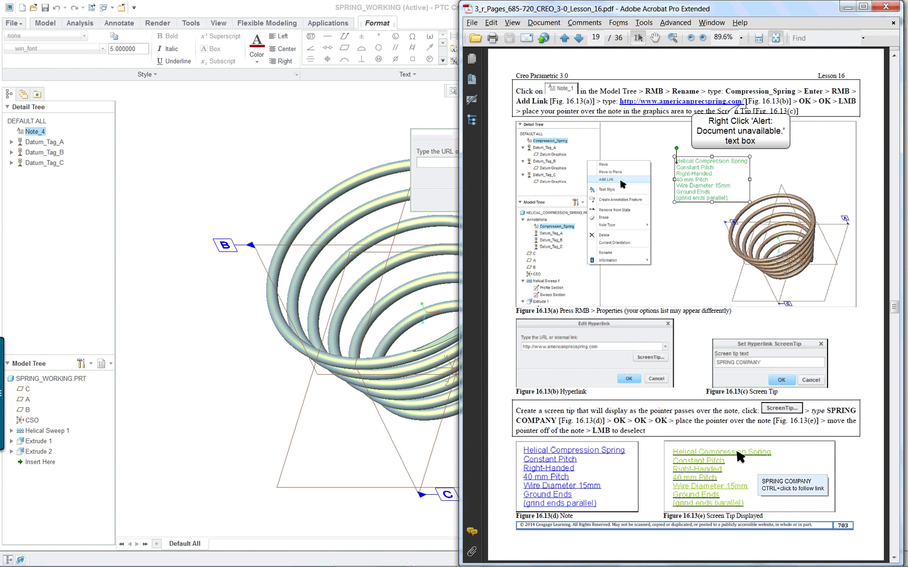
pyautogui.rightClick(741, 108)
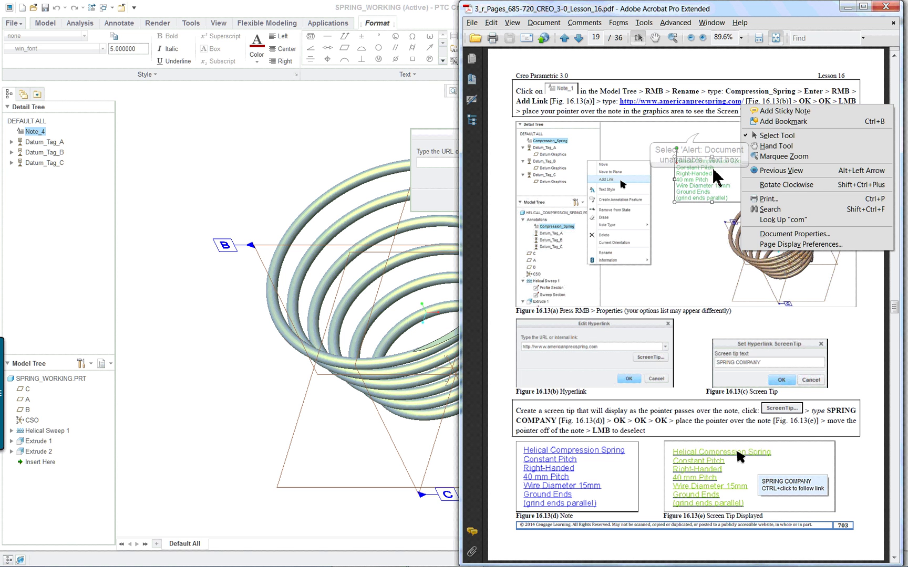
pyautogui.click(643, 109)
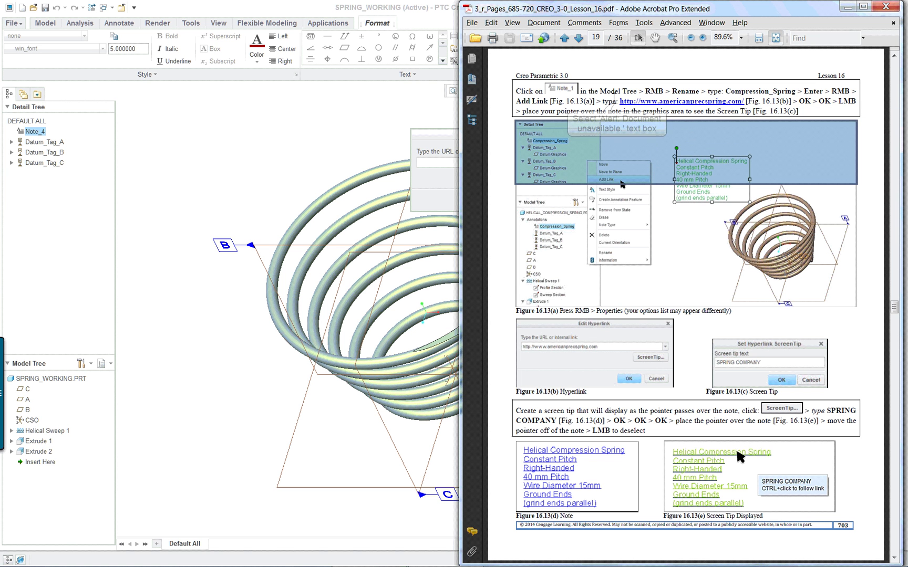
pyautogui.moveTo(616, 102); pyautogui.dragTo(743, 103)
pyautogui.hotkey('ctrl', 'c')
pyautogui.rightClick(743, 103)
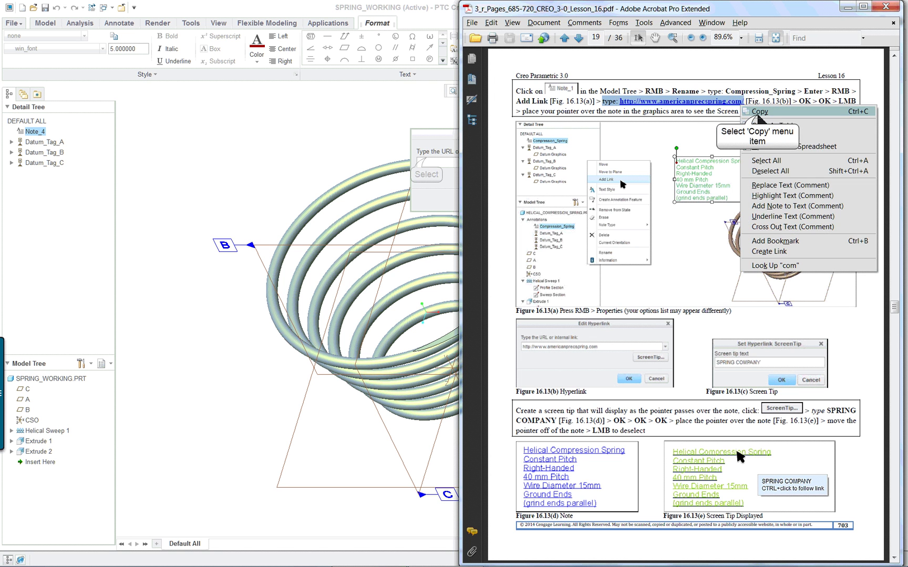
pyautogui.click(762, 109)
pyautogui.click(427, 161)
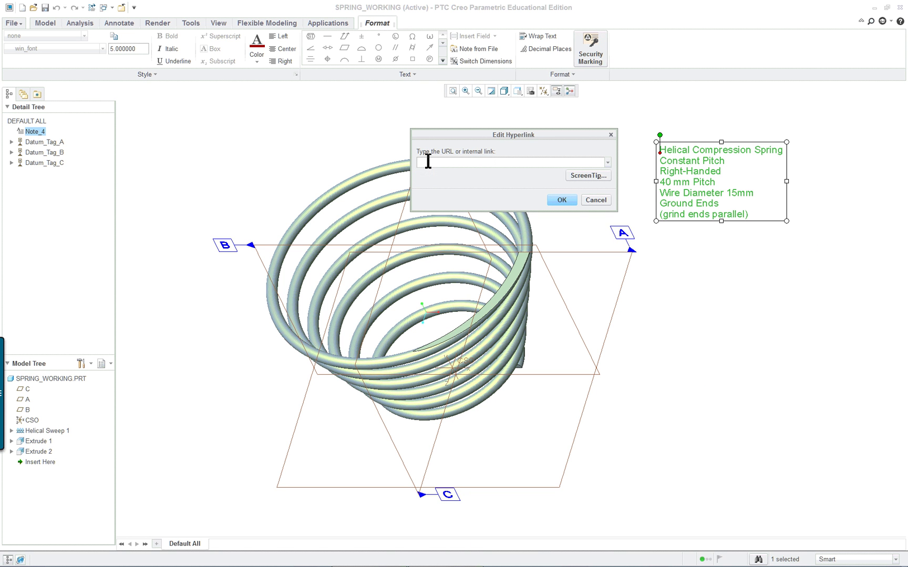
pyautogui.hotkey('ctrl', 'v')
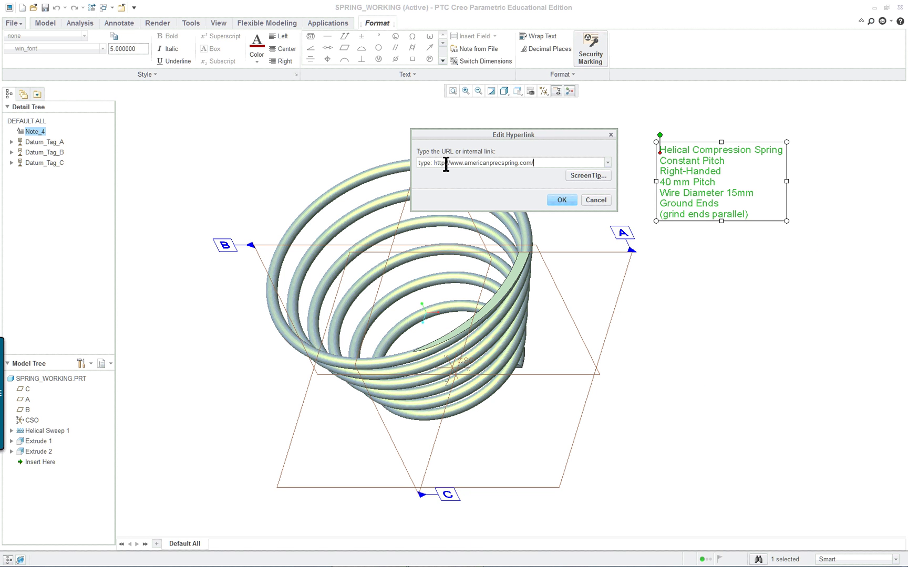
pyautogui.click(452, 163)
pyautogui.press('BackSpace')
pyautogui.press('BackSpace')
pyautogui.press('BackSpace')
pyautogui.press('BackSpace')
pyautogui.press('BackSpace')
pyautogui.press('BackSpace')
pyautogui.press('BackSpace')
pyautogui.press('BackSpace')
pyautogui.press('BackSpace')
pyautogui.press('BackSpace')
pyautogui.press('BackSpace')
pyautogui.press('BackSpace')
pyautogui.press('BackSpace')
pyautogui.click(525, 166)
pyautogui.press('BackSpace')
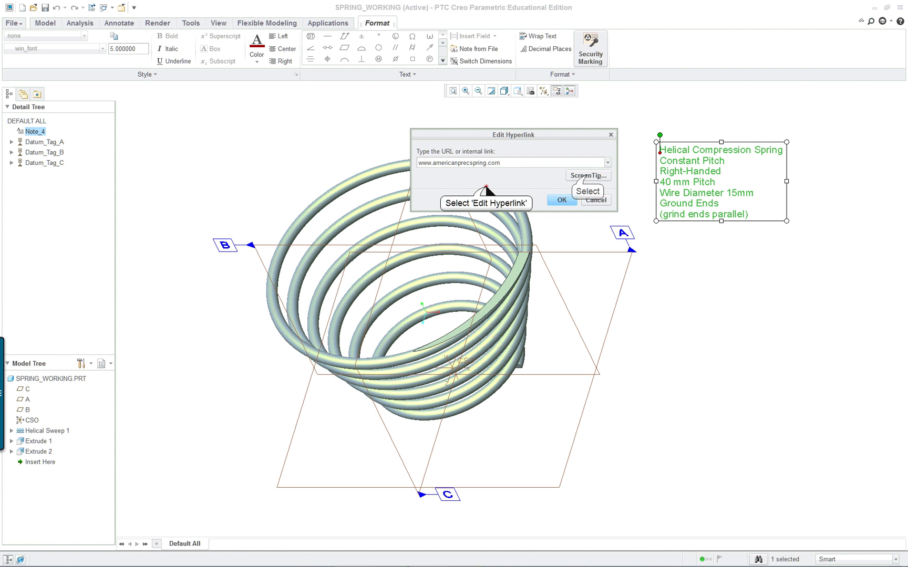
# Give the link the screen tip AMER_SPR.
pyautogui.click(589, 177)
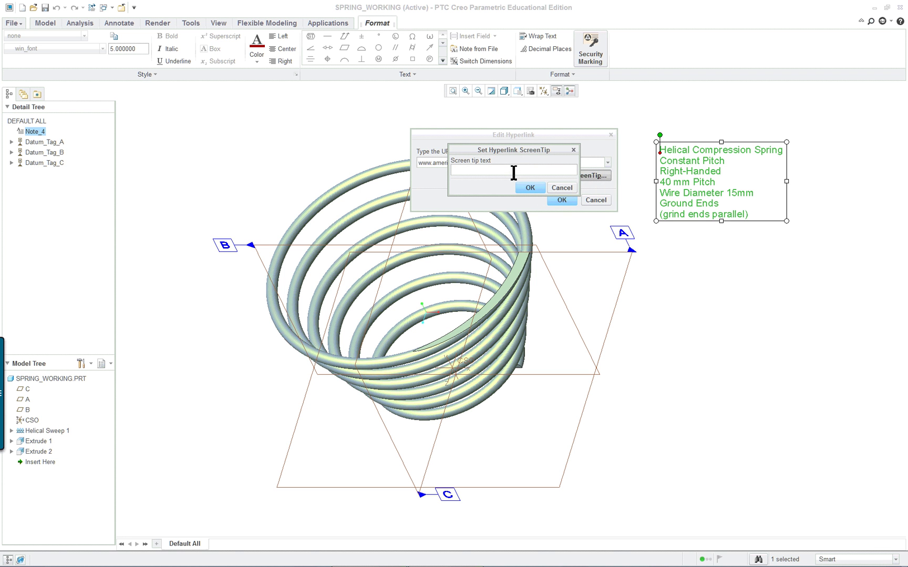
pyautogui.write('AMER_SPR')
pyautogui.click(530, 188)
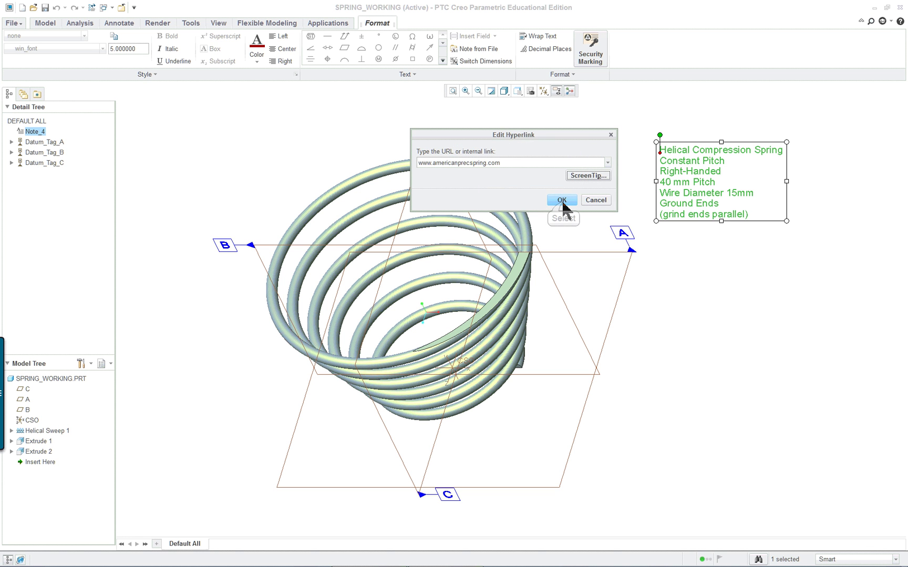
pyautogui.click(561, 200)
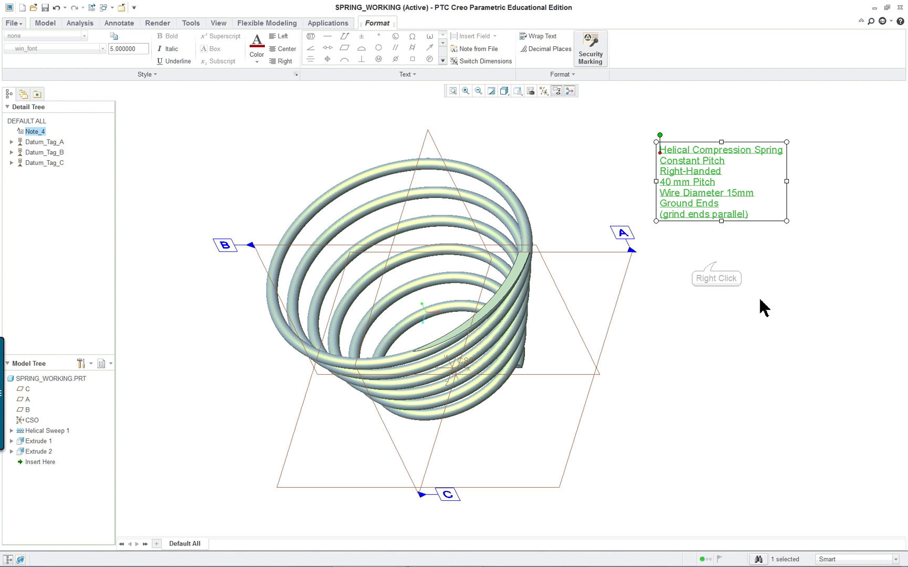
pyautogui.rightClick(716, 264)
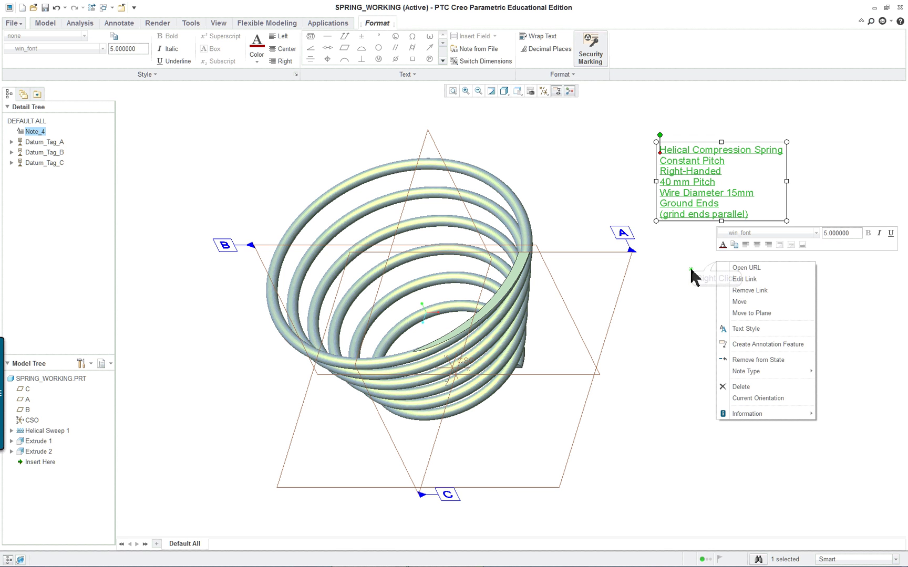
pyautogui.click(739, 267)
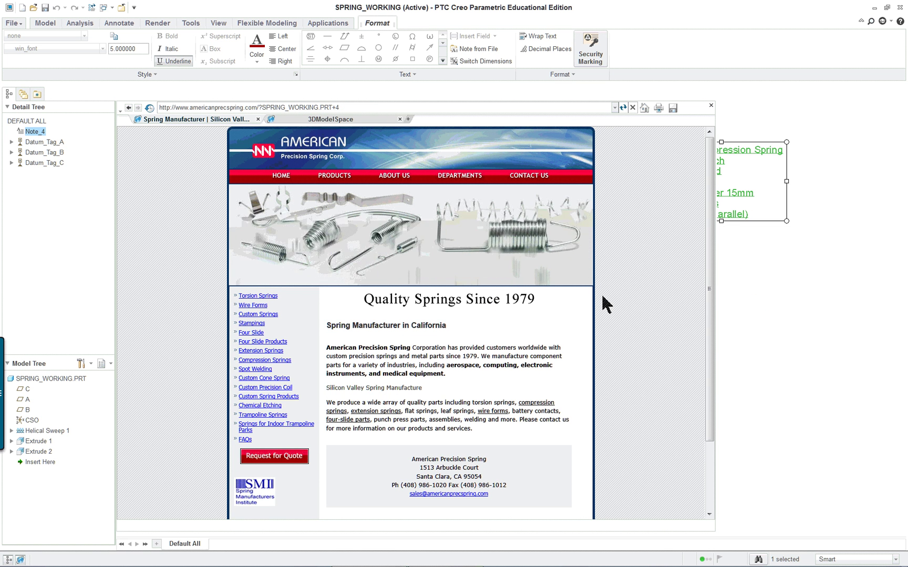
pyautogui.scroll(-2, 604, 302)
pyautogui.scroll(2, 604, 302)
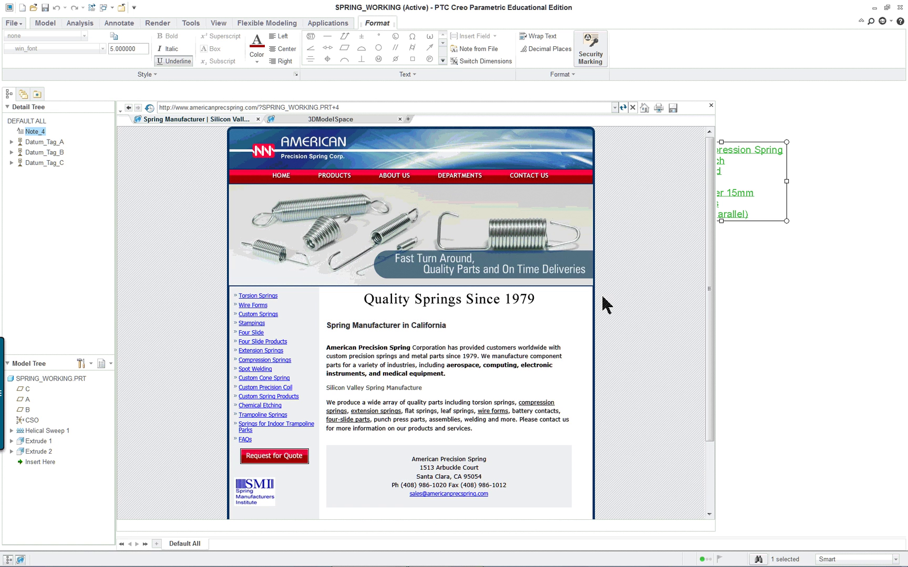
pyautogui.click(710, 105)
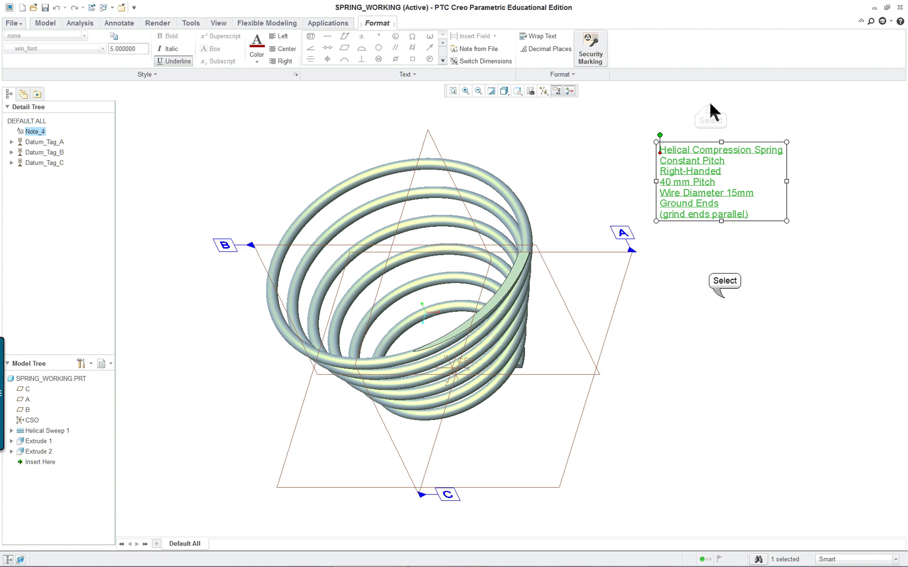
pyautogui.click(725, 299)
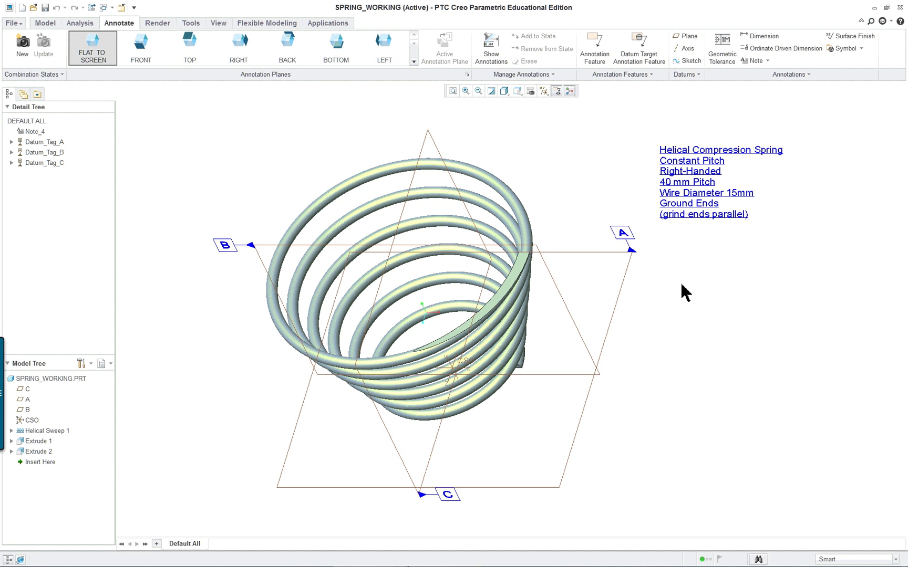
pyautogui.hotkey('alt', 'Tab')
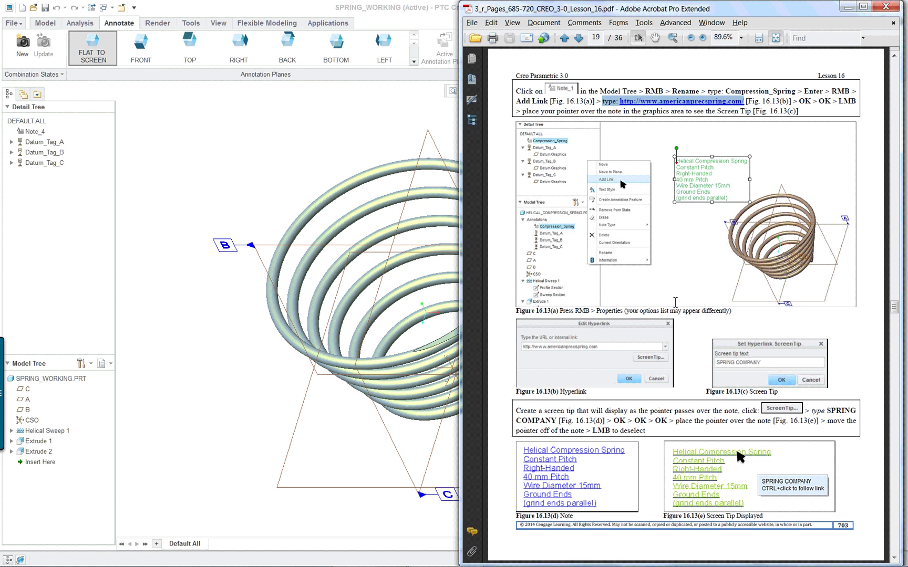
pyautogui.click(371, 163)
# Drag the spring specification note from the upper right to the upper left of the view.
pyautogui.click(678, 157)
pyautogui.scroll(-3, 559, 294)
pyautogui.scroll(4, 473, 273)
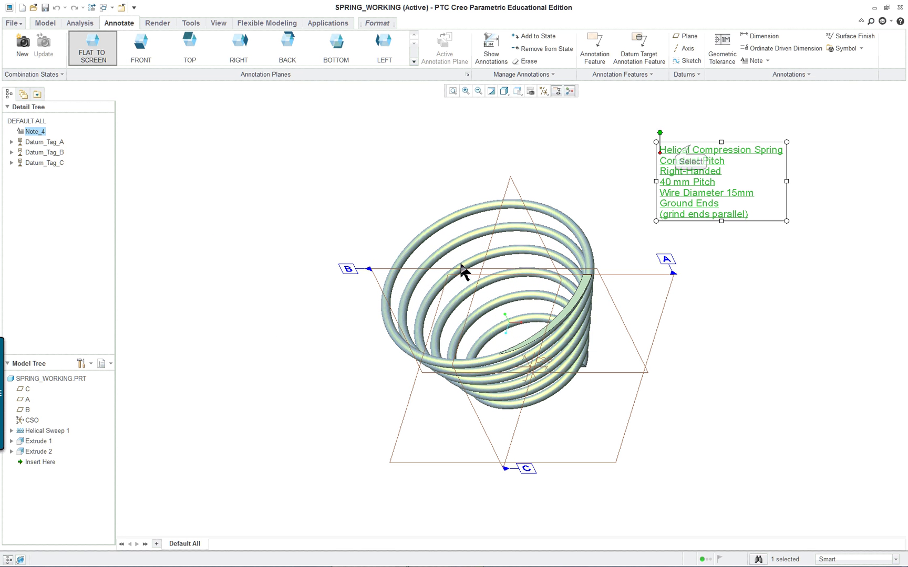
pyautogui.moveTo(691, 147); pyautogui.dragTo(186, 161)
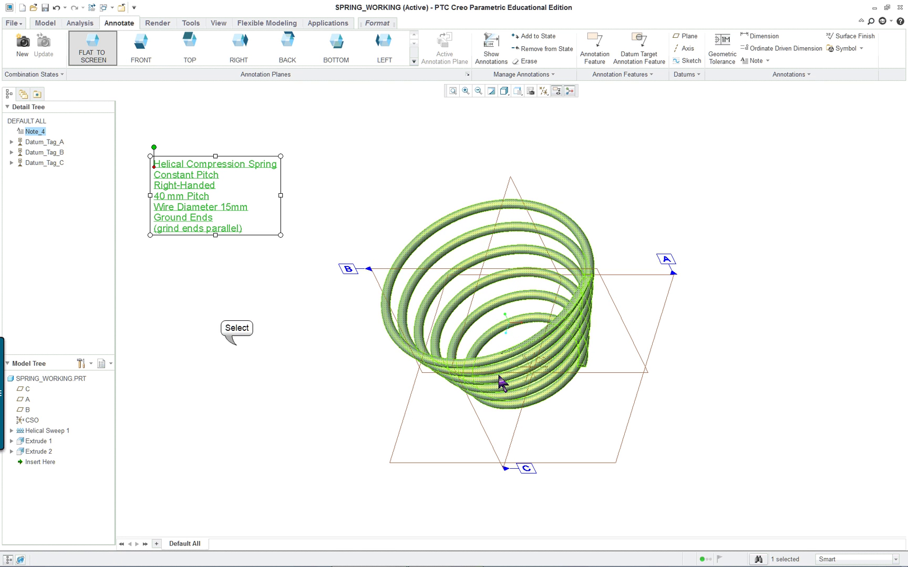
pyautogui.click(269, 347)
pyautogui.moveTo(269, 346); pyautogui.dragTo(445, 341, button='middle')
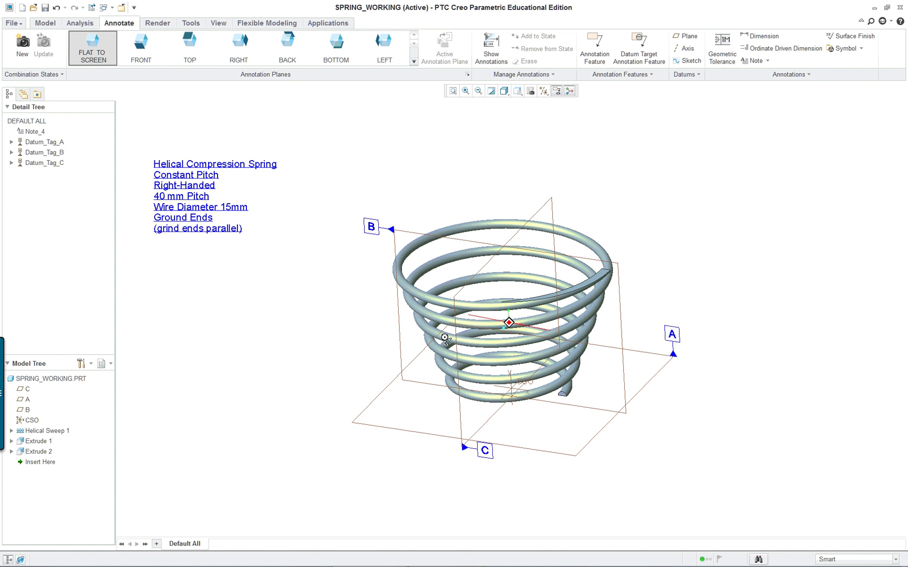
pyautogui.scroll(2, 505, 344)
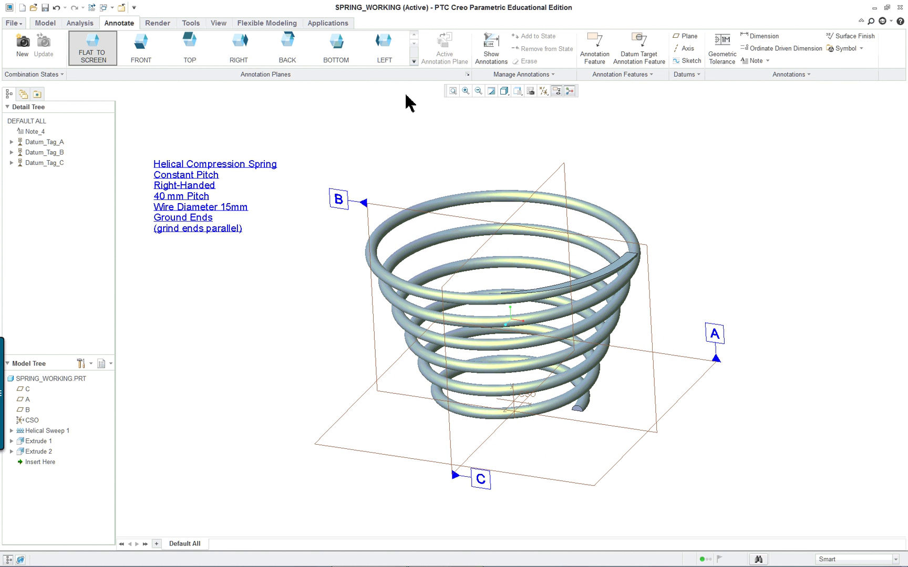
# Check the ANNOTATION saved view in the Reorient settings, then cancel without changes.
pyautogui.click(217, 23)
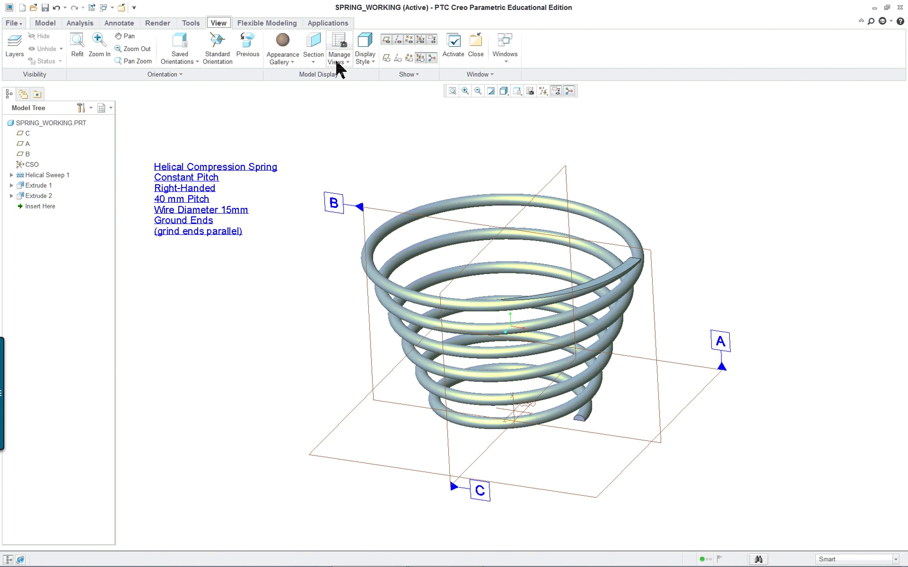
pyautogui.click(185, 64)
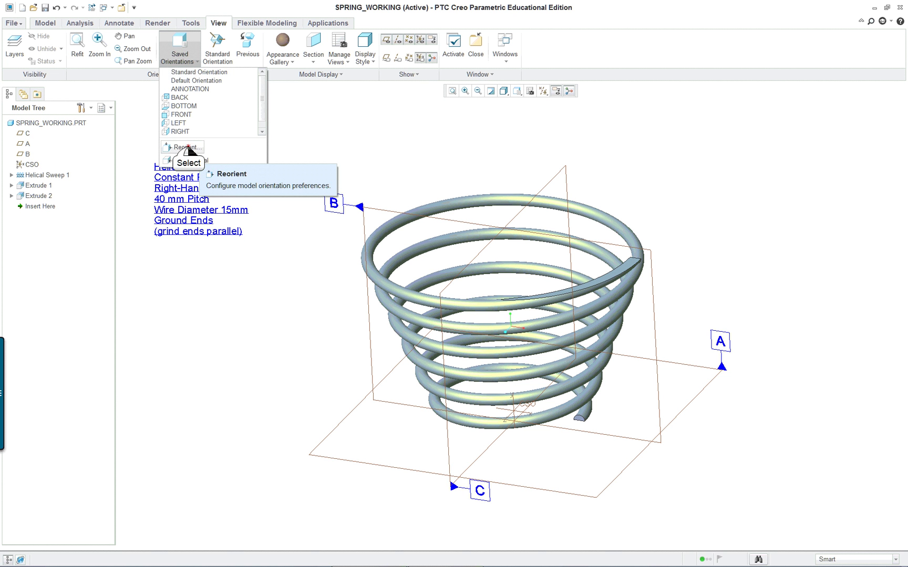
pyautogui.click(186, 147)
pyautogui.click(812, 239)
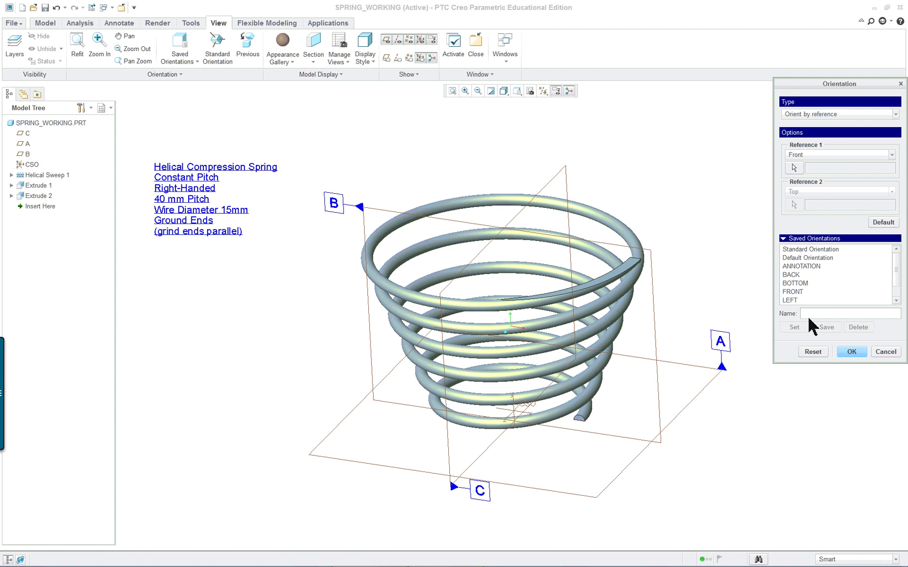
pyautogui.click(816, 267)
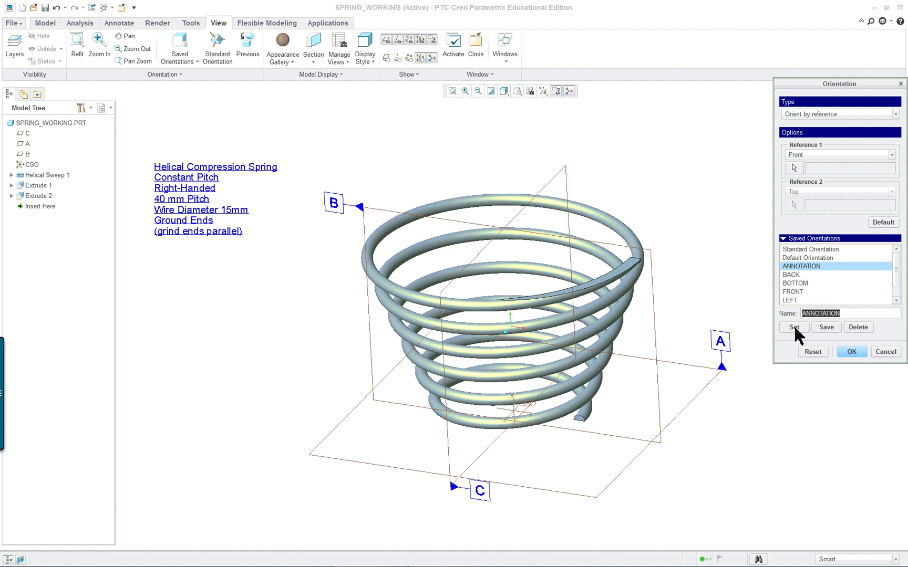
pyautogui.click(887, 352)
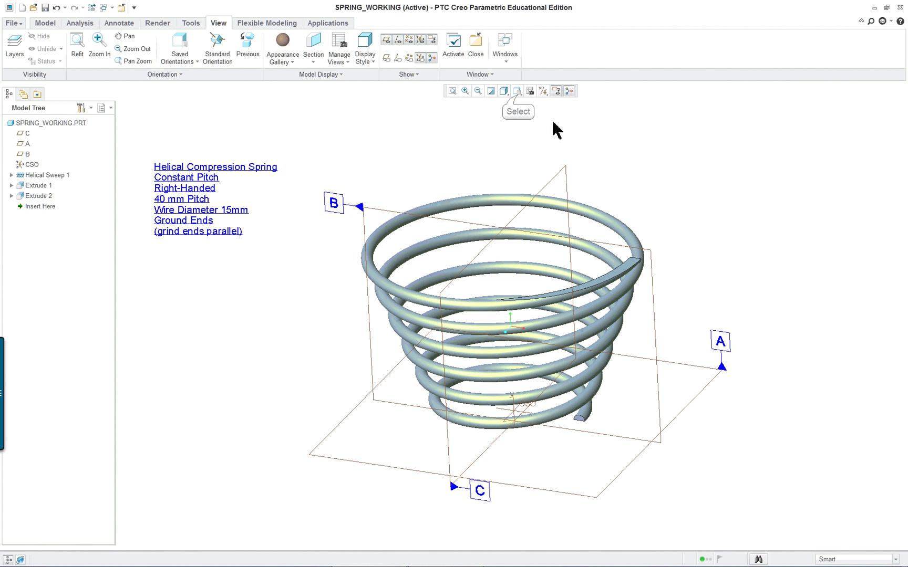
# Show the spring in the standard trimetric orientation.
pyautogui.click(517, 93)
pyautogui.click(544, 112)
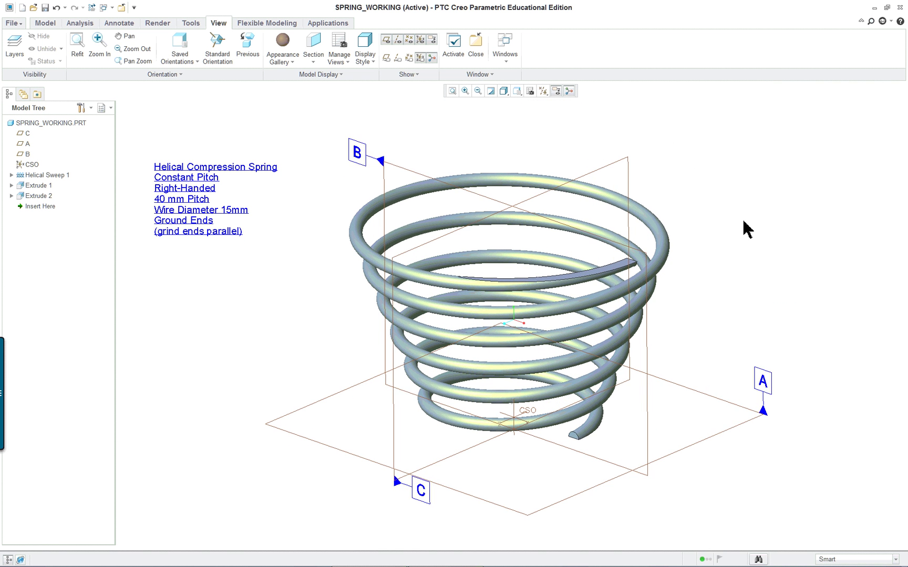
pyautogui.click(477, 196)
# Scroll the lesson PDF from page 19 to the Annotation Features page 21, then return to Creo.
pyautogui.hotkey('alt', 'Tab')
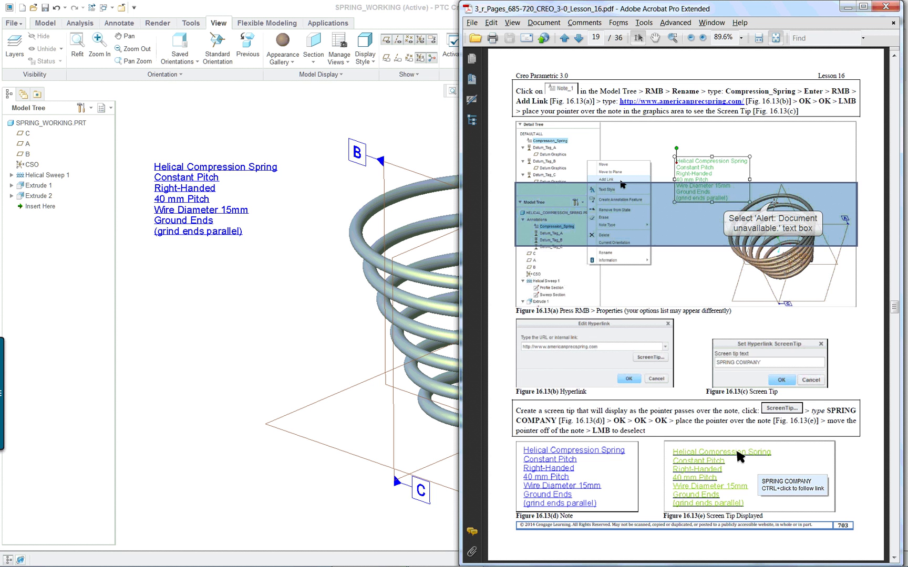
pyautogui.scroll(-1, 774, 202)
pyautogui.scroll(-1, 740, 194)
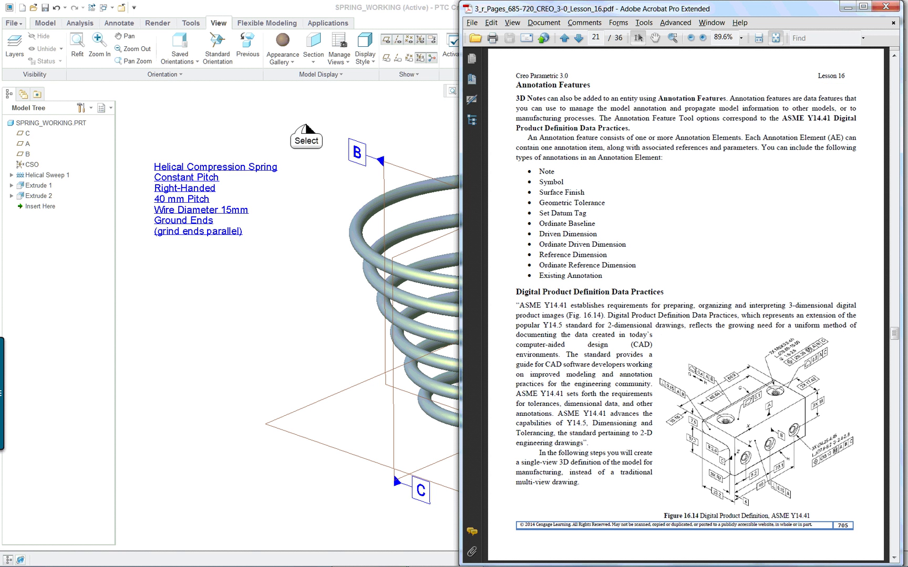
pyautogui.click(300, 172)
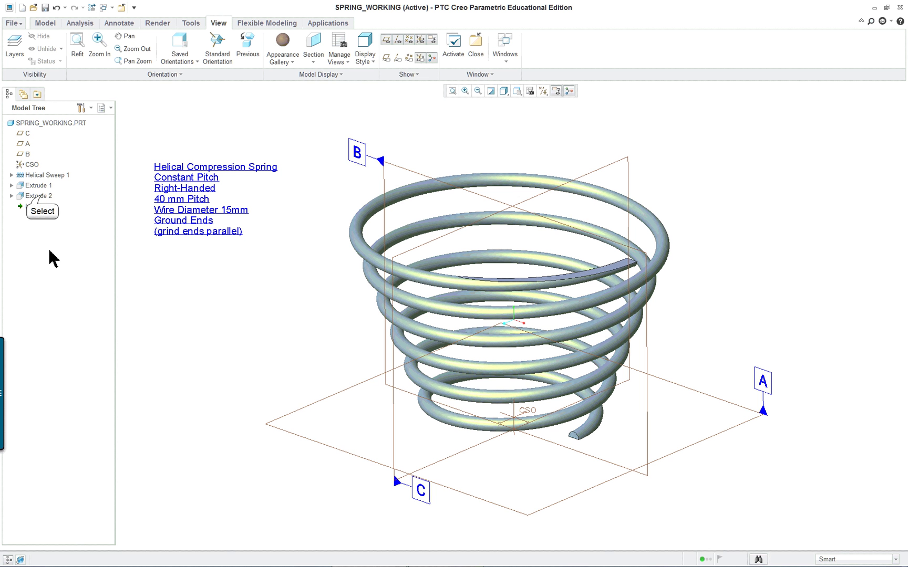
# Show all dimensions (Ø360, Ø180, 240, 250, Ø15) of Extrude 2, Helical Sweep 1 and Extrude 1.
pyautogui.click(42, 197)
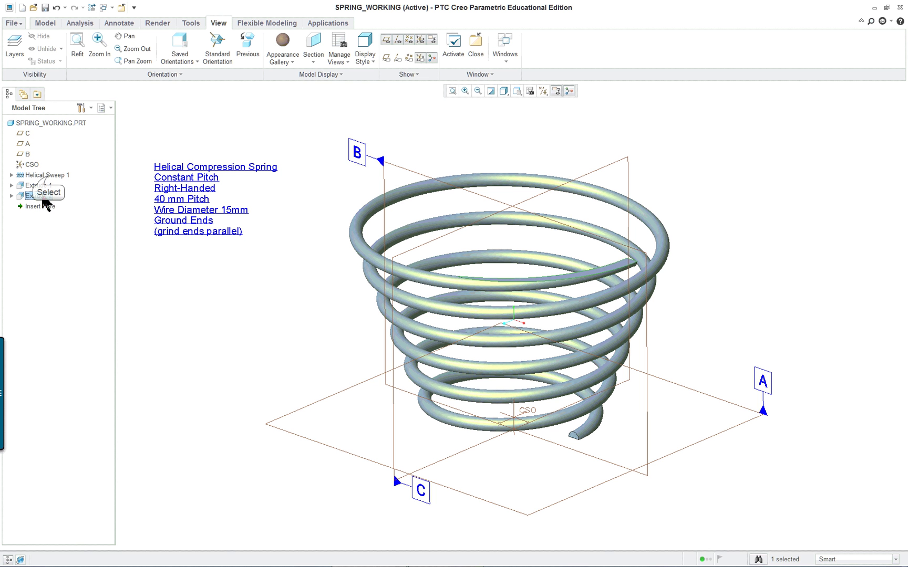
pyautogui.keyDown('shift'); pyautogui.click(49, 177); pyautogui.keyUp('shift')
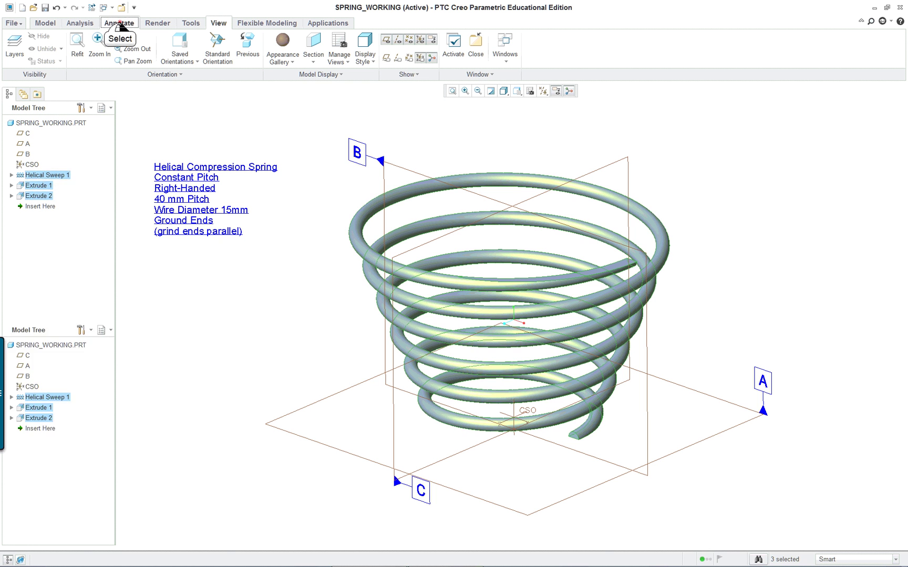
pyautogui.click(119, 24)
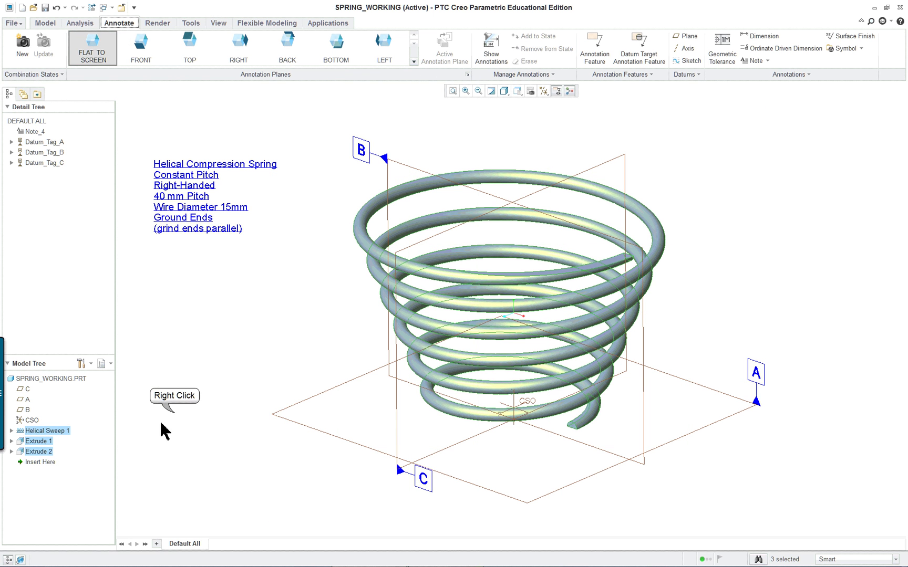
pyautogui.rightClick(174, 418)
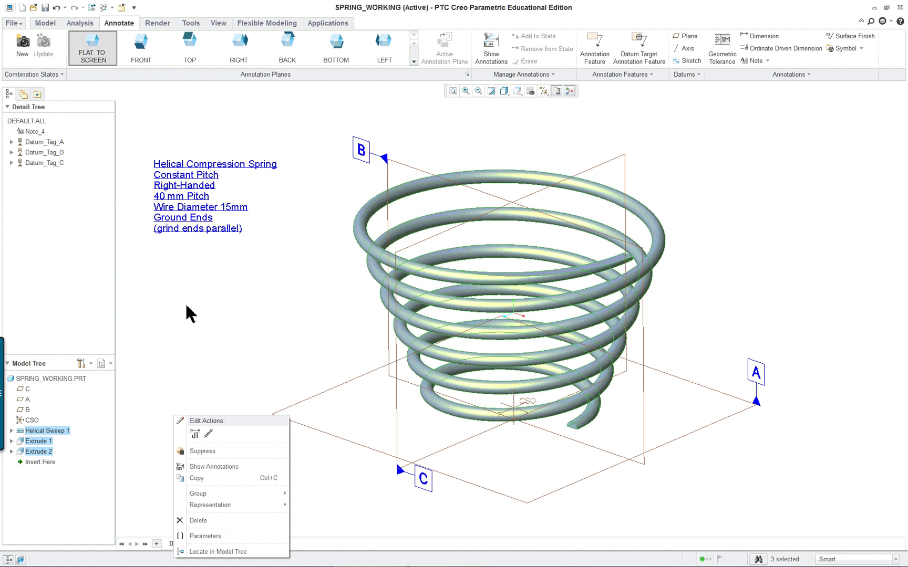
pyautogui.click(490, 46)
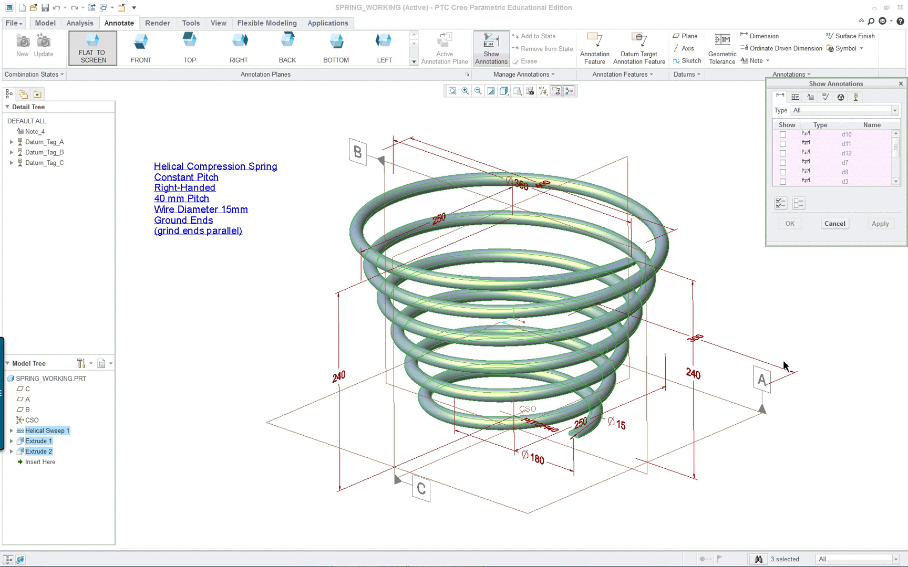
pyautogui.click(781, 204)
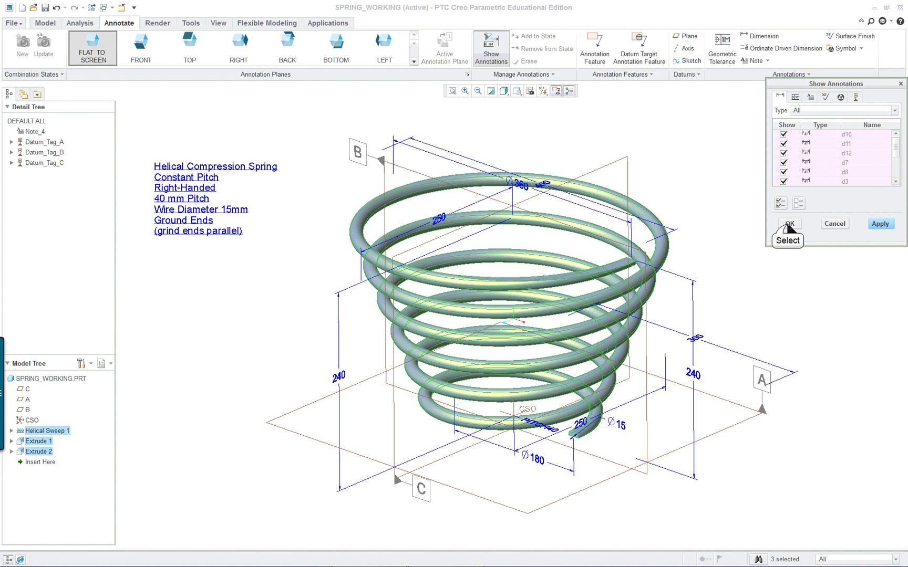
pyautogui.click(789, 225)
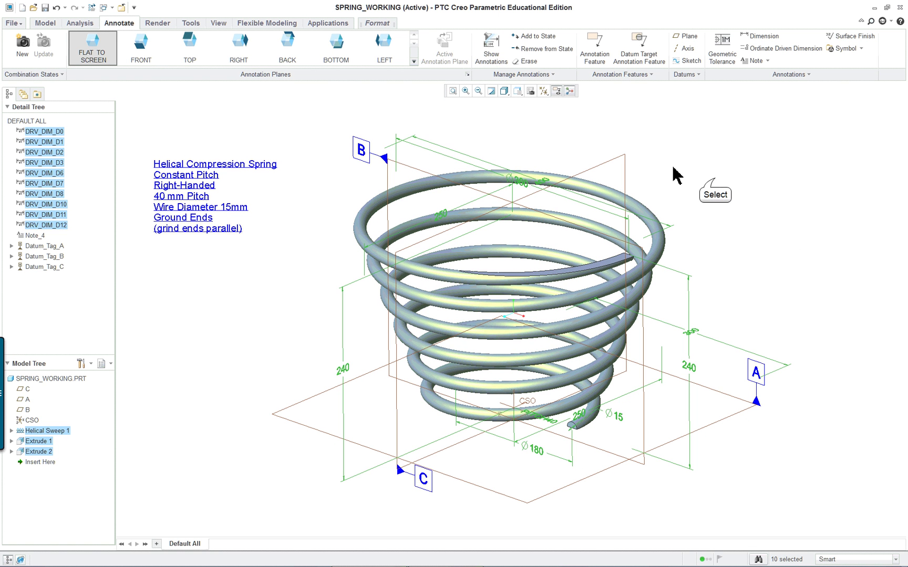
# Move the Ø360 dimension up so it sits above the spring.
pyautogui.click(521, 182)
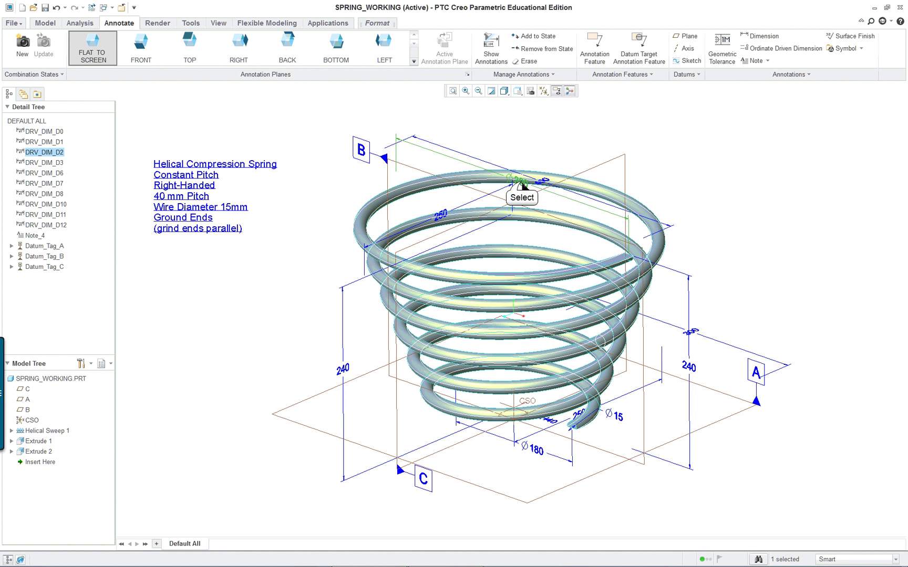
pyautogui.moveTo(523, 182); pyautogui.dragTo(527, 126)
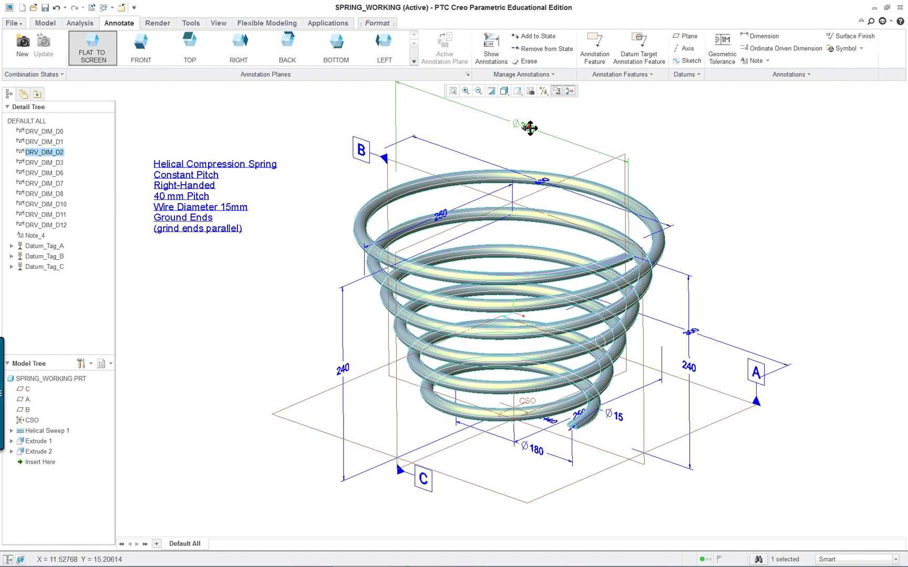
pyautogui.rightClick(613, 110)
pyautogui.scroll(3, 614, 94)
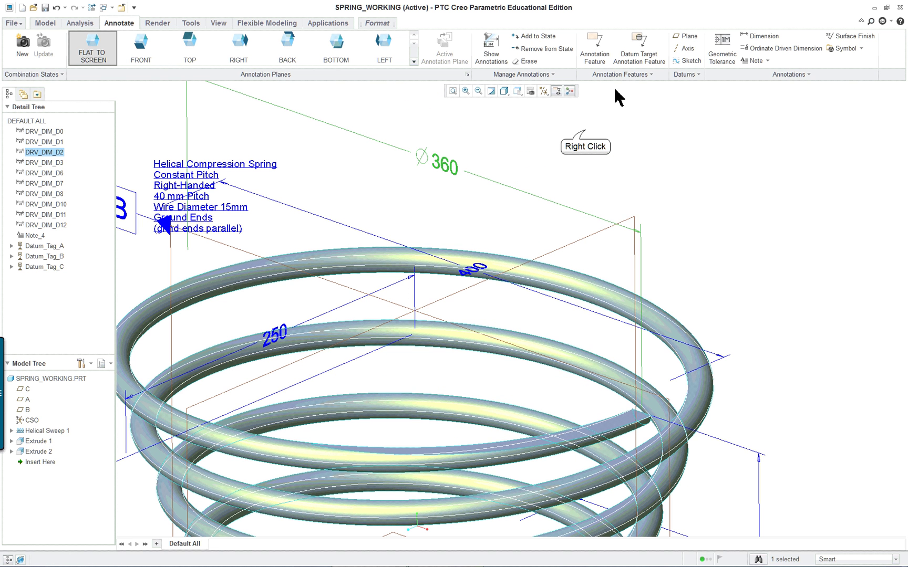
# Add a second text line reading PITCH DIAMETER to the Ø360 dimension.
pyautogui.rightClick(587, 132)
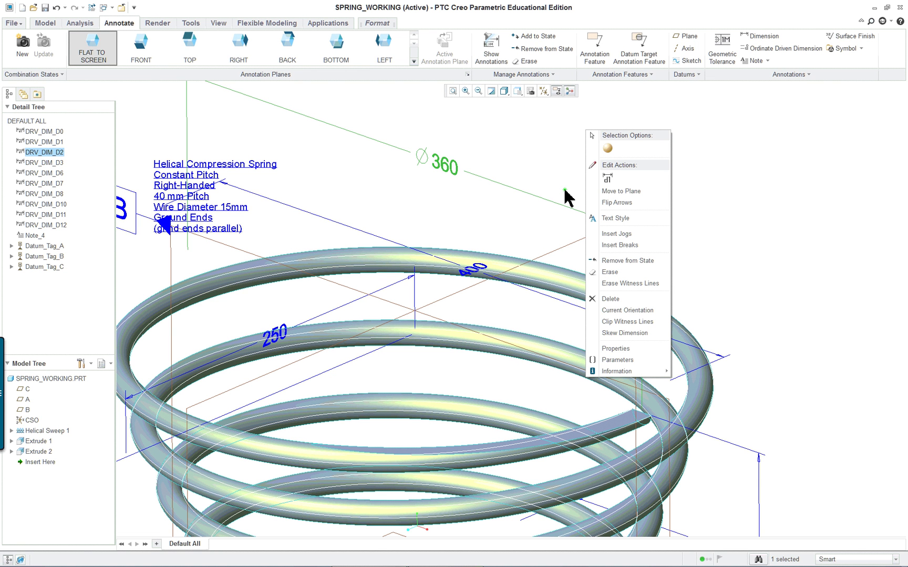
pyautogui.click(618, 349)
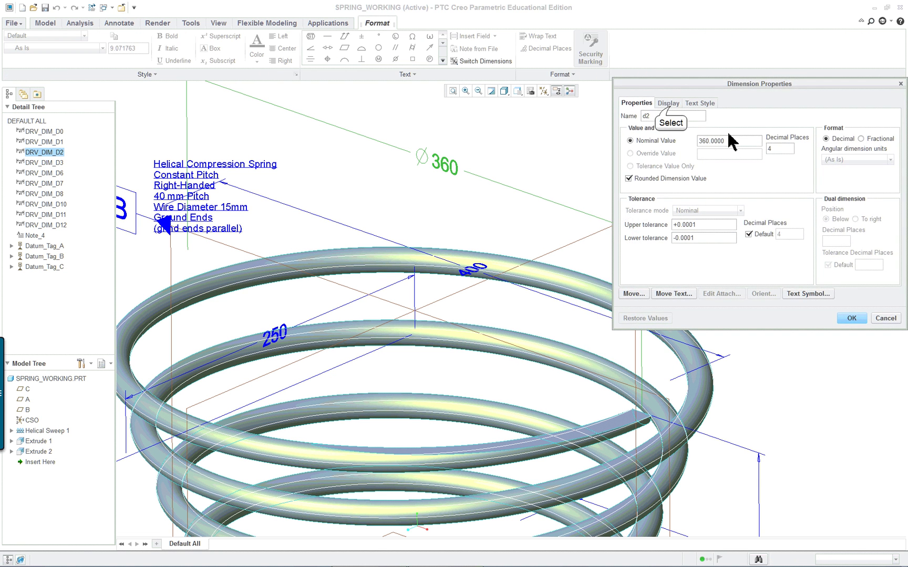
pyautogui.click(671, 105)
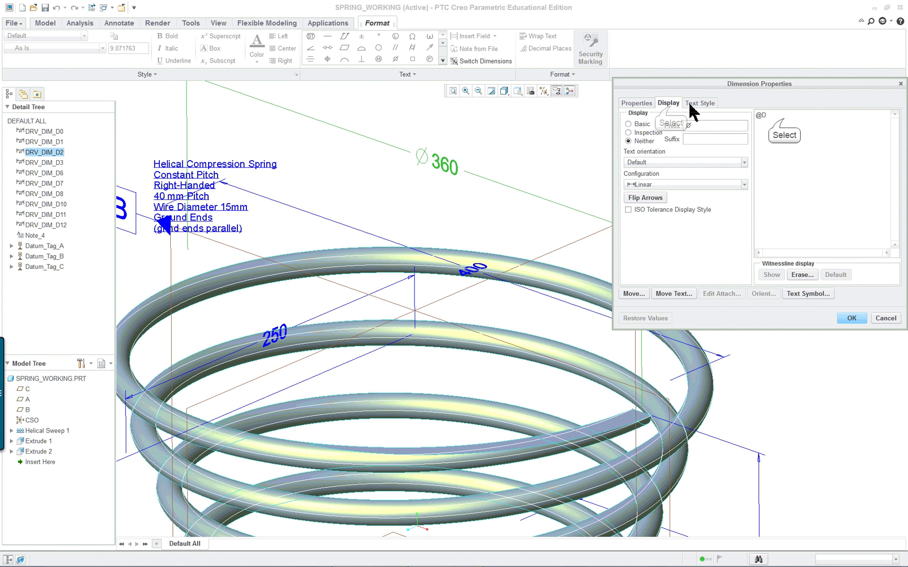
pyautogui.click(784, 121)
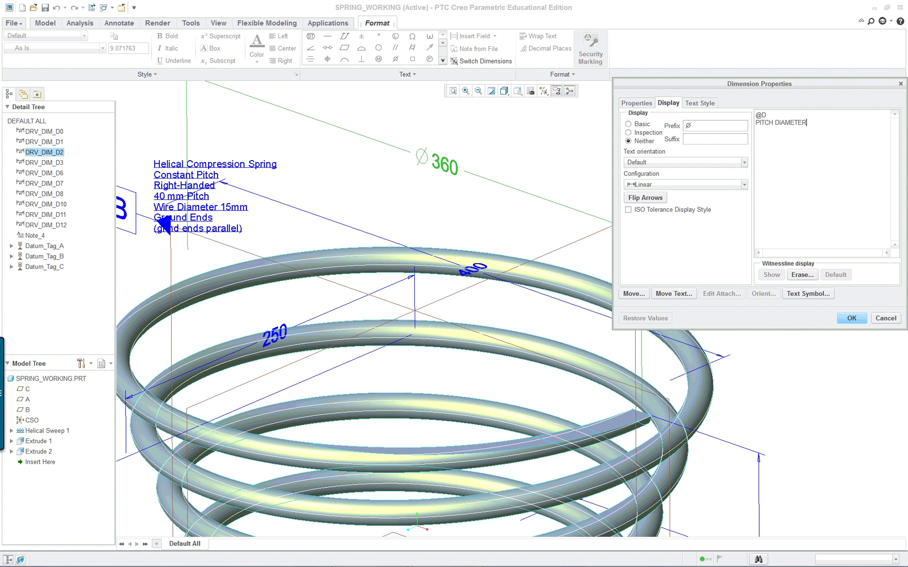
pyautogui.click(851, 318)
pyautogui.click(583, 178)
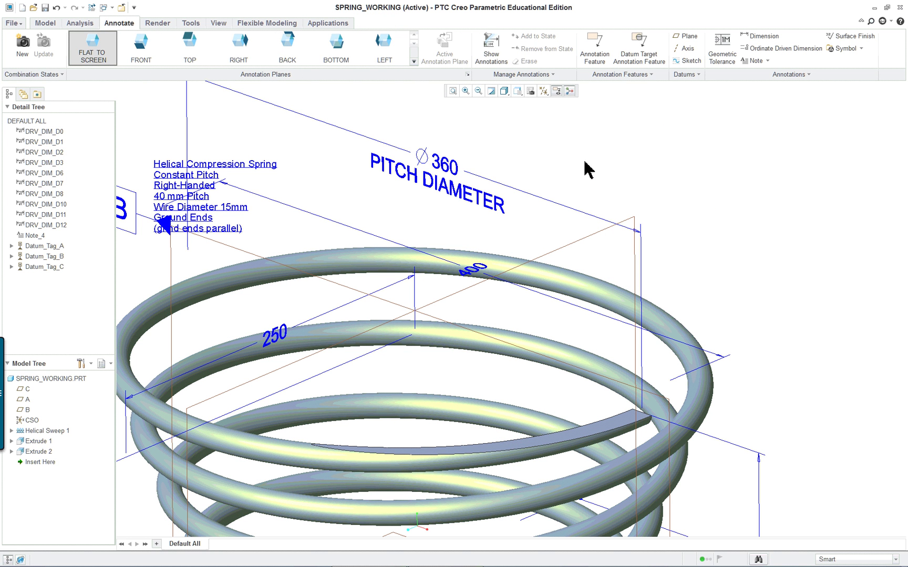
# Delete the redundant driven dimension DRV_DIM_D10 from the spring.
pyautogui.scroll(-5, 604, 251)
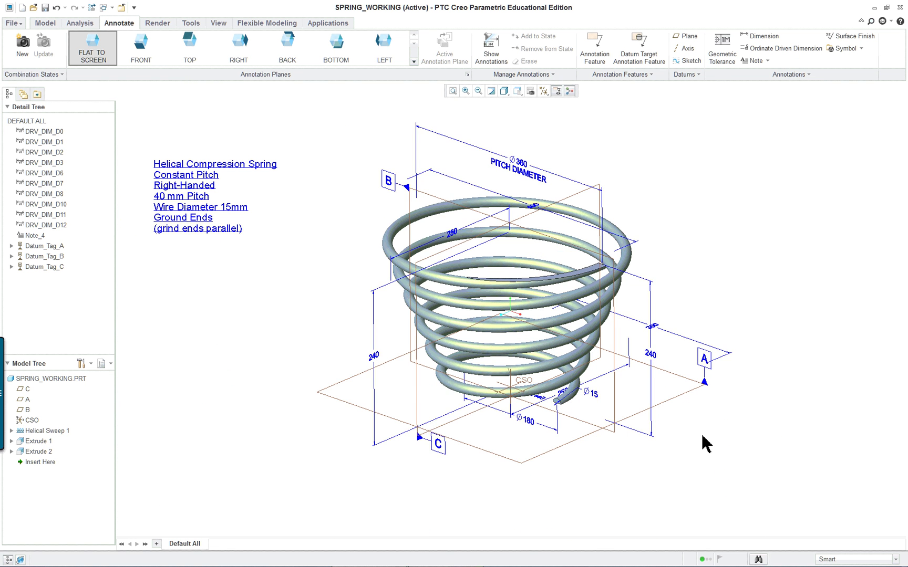
pyautogui.scroll(1, 704, 443)
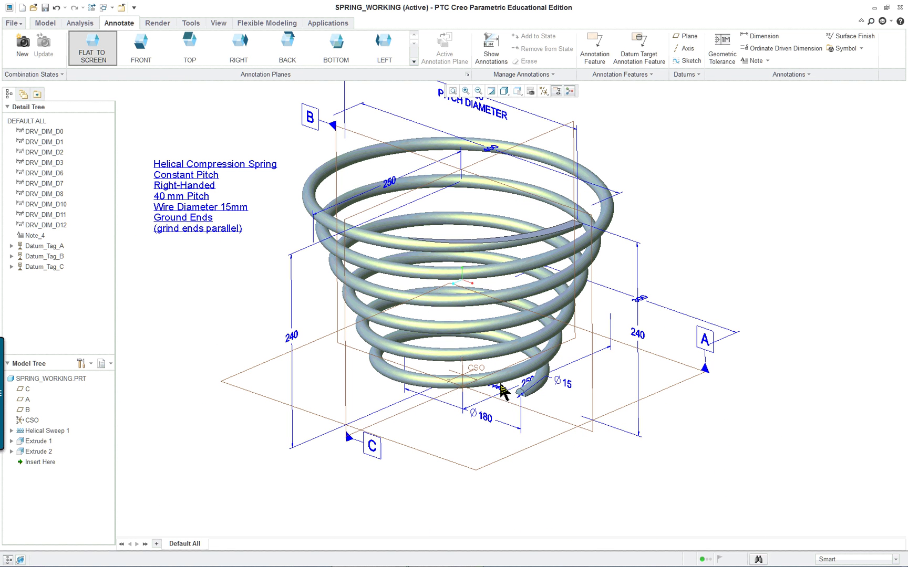
pyautogui.scroll(-2, 499, 202)
pyautogui.scroll(2, 436, 97)
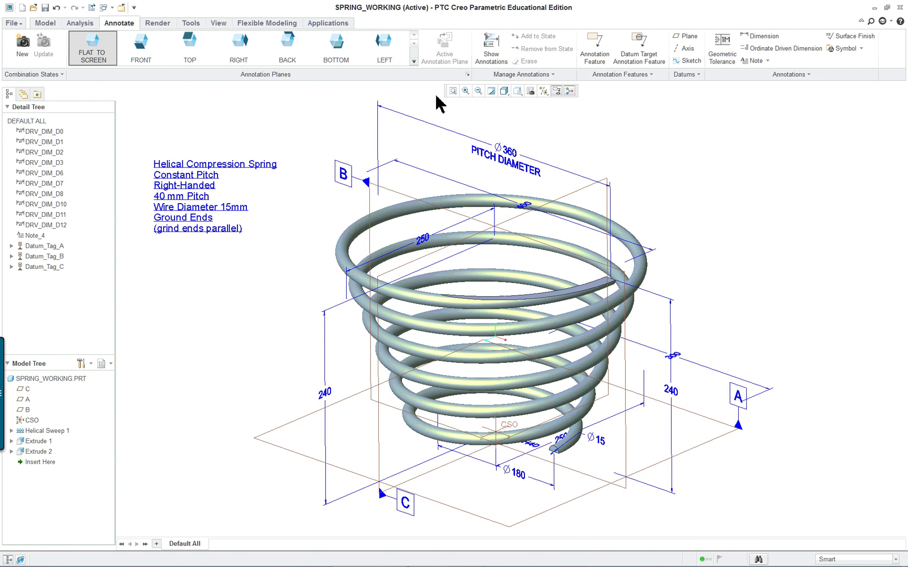
pyautogui.click(526, 204)
pyautogui.rightClick(689, 194)
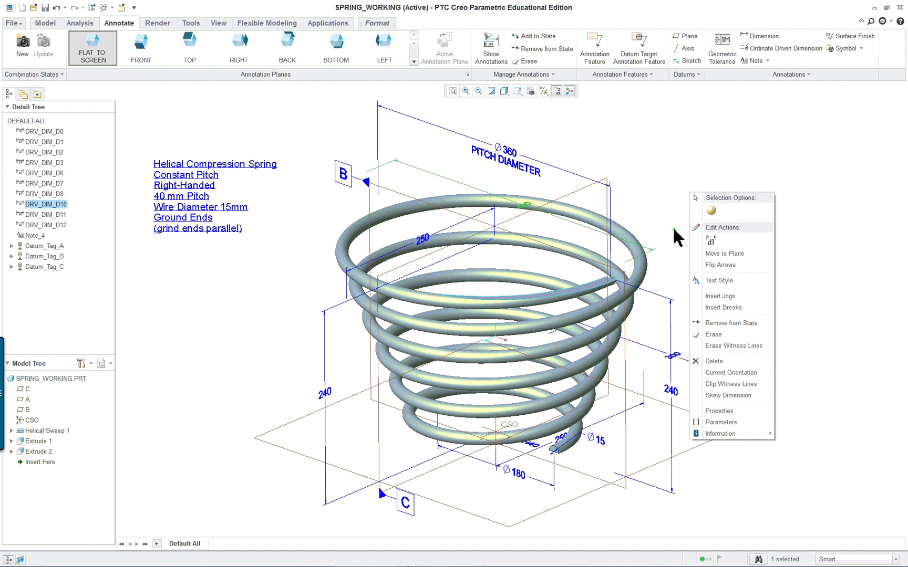
pyautogui.click(710, 362)
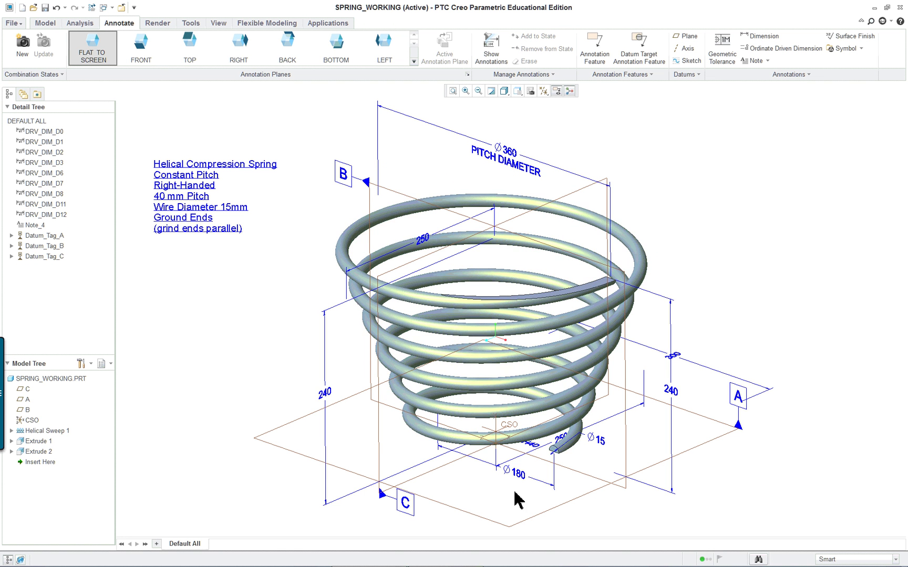
# Delete the 250 dimension (DRV_DIM_D11) across the top coil.
pyautogui.scroll(-2, 520, 489)
pyautogui.scroll(2, 669, 431)
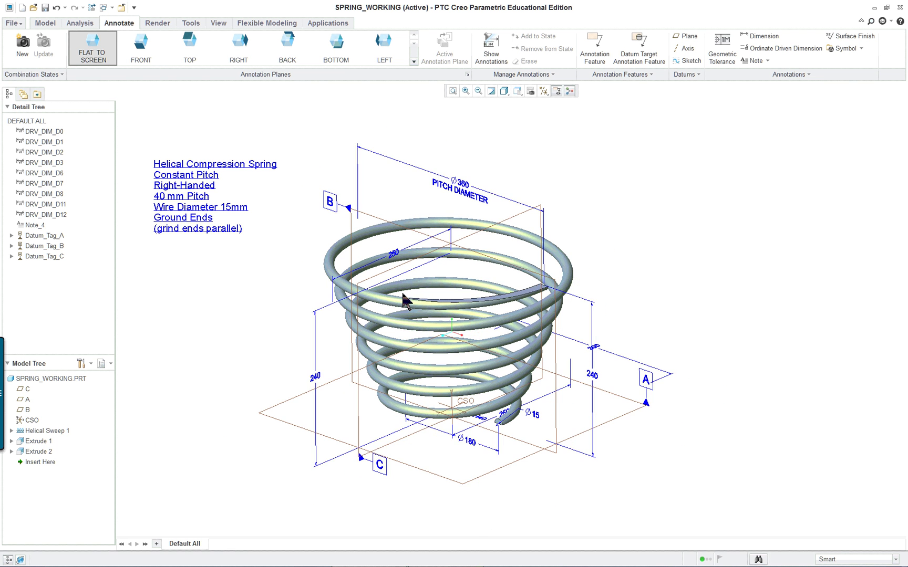
pyautogui.click(393, 271)
pyautogui.click(393, 271)
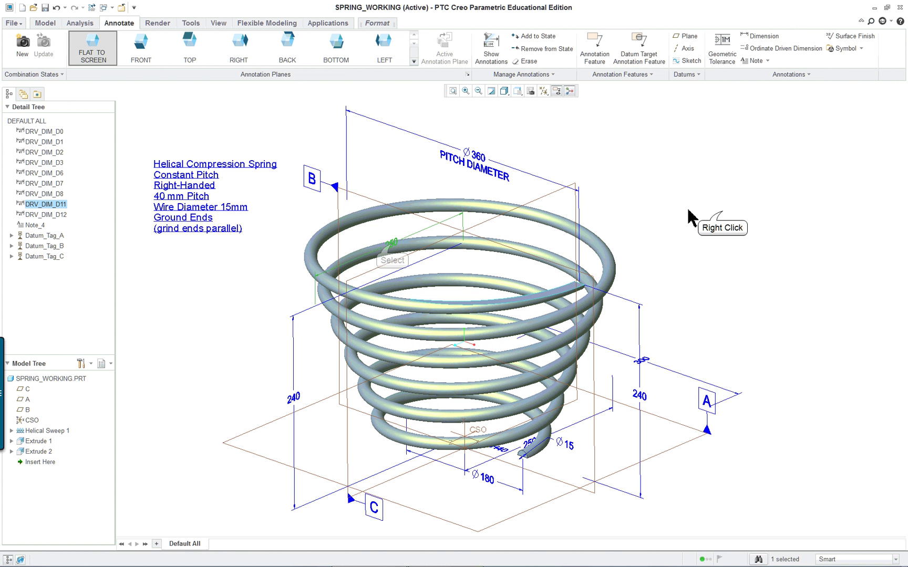
pyautogui.rightClick(719, 227)
pyautogui.click(741, 394)
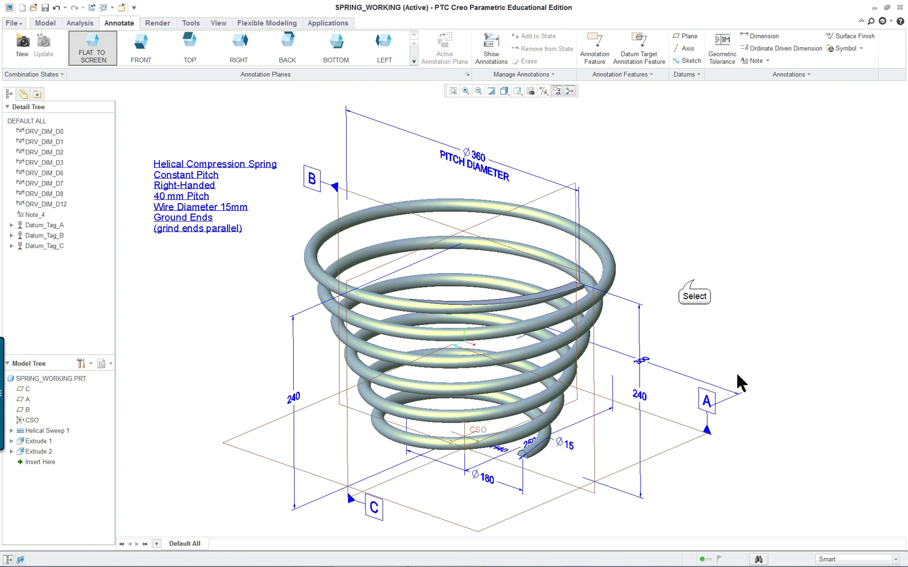
pyautogui.scroll(-2, 715, 315)
pyautogui.scroll(2, 722, 338)
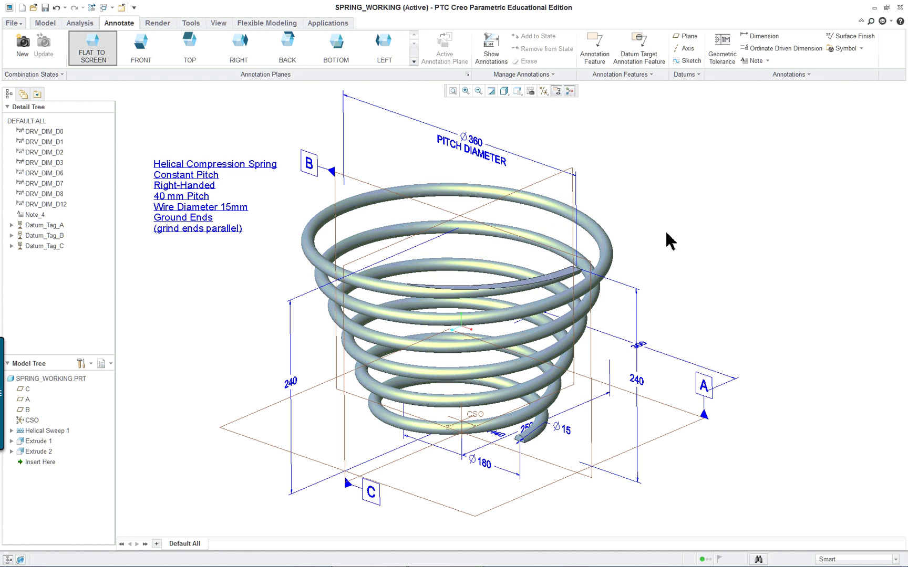
# Start a parallelism tolerance that references the spring's ground end surface.
pyautogui.click(518, 92)
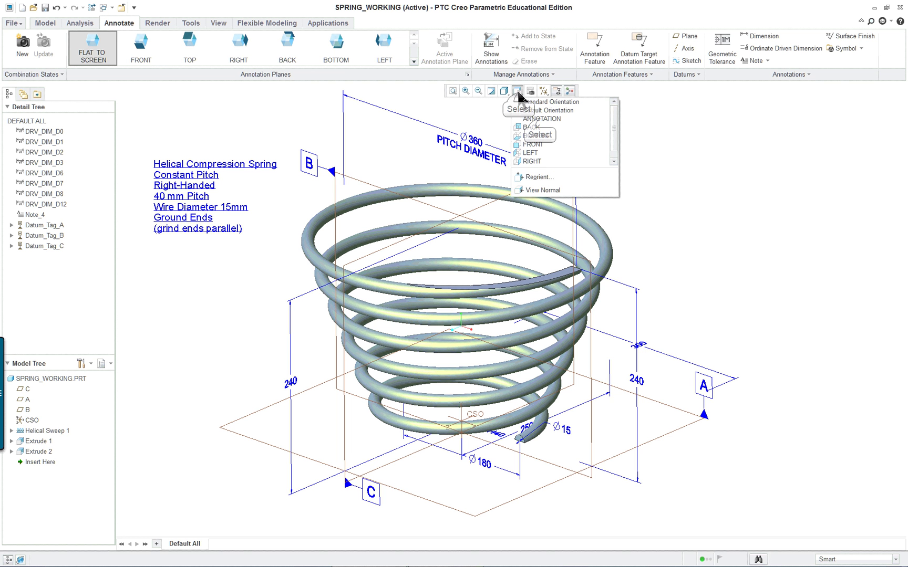
pyautogui.click(557, 128)
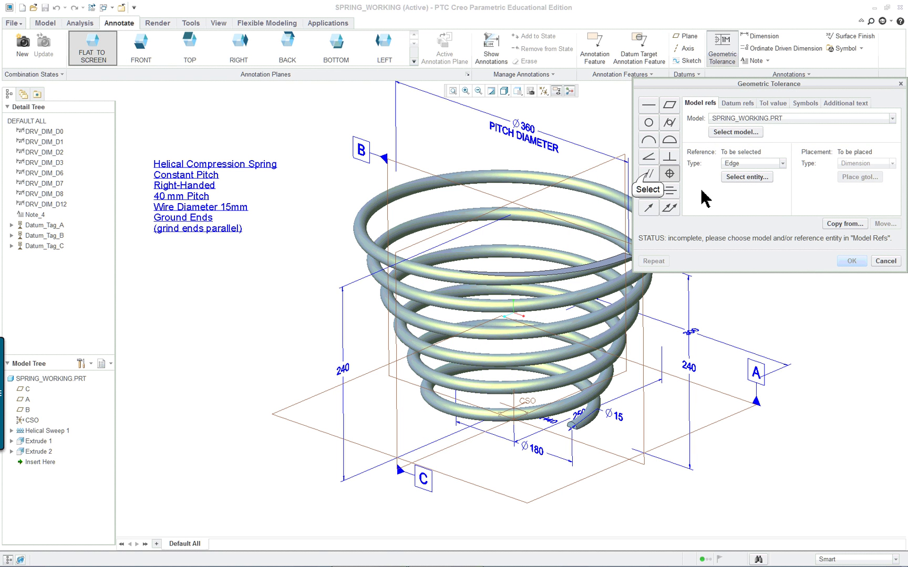
pyautogui.click(649, 175)
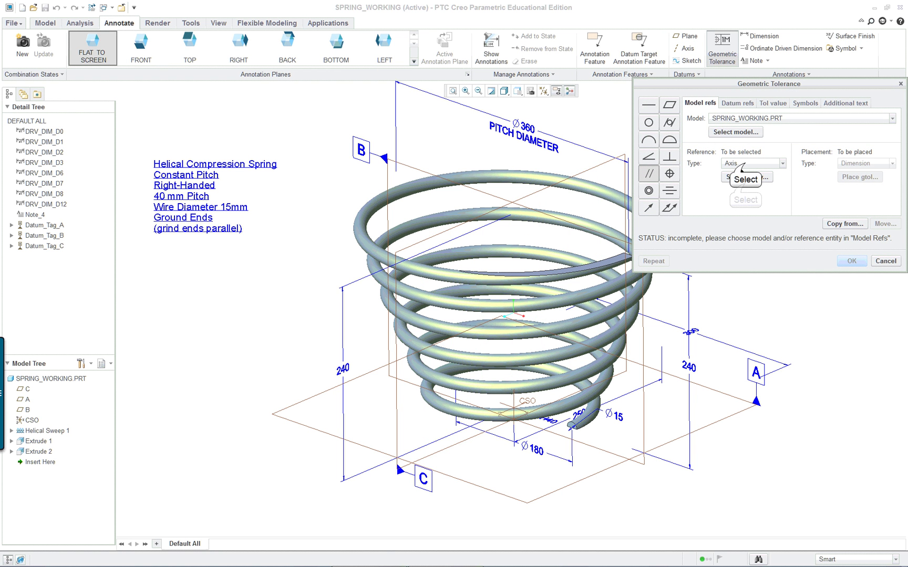
pyautogui.click(741, 164)
pyautogui.click(744, 182)
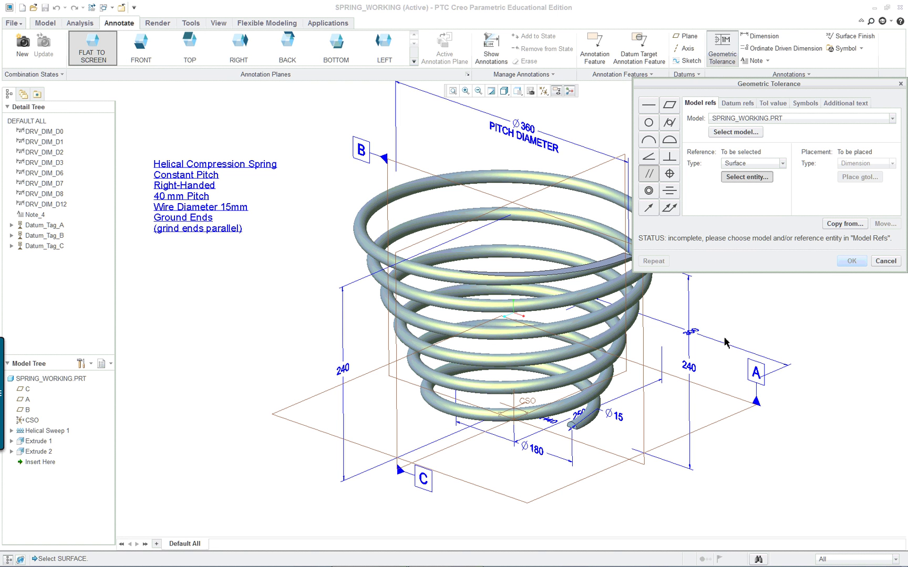
pyautogui.keyDown('shift'); pyautogui.moveTo(392, 464); pyautogui.dragTo(224, 427, button='middle'); pyautogui.keyUp('shift')
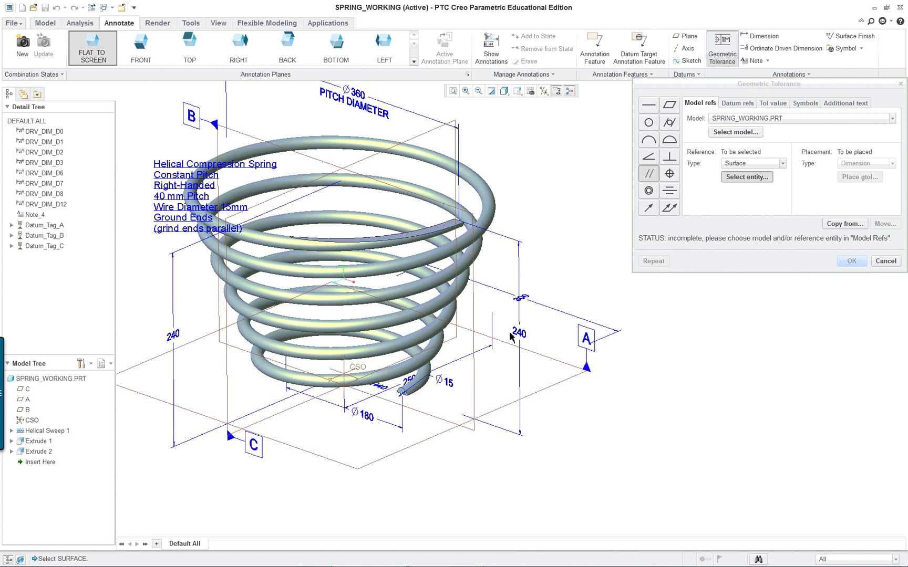
pyautogui.scroll(2, 459, 314)
pyautogui.scroll(1, 458, 313)
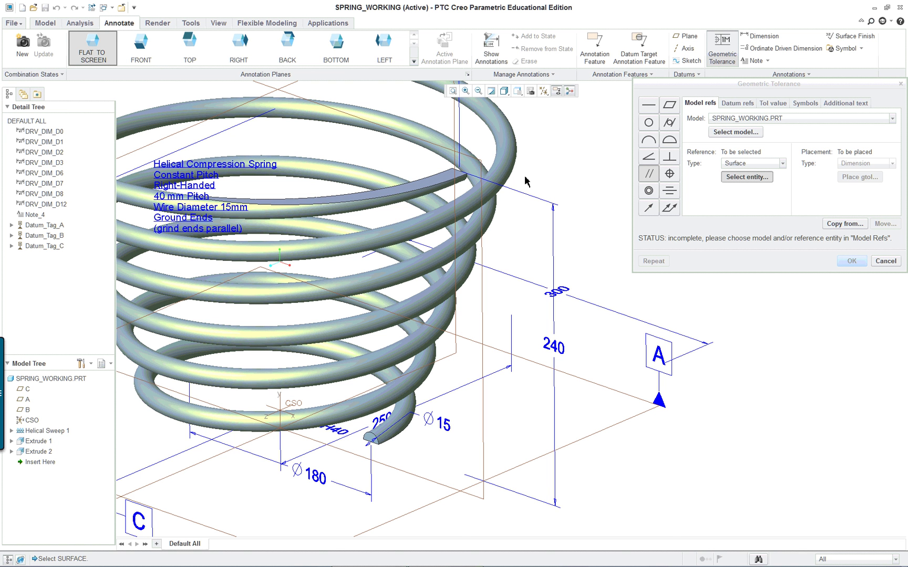
pyautogui.scroll(3, 444, 182)
pyautogui.click(448, 188)
pyautogui.scroll(-3, 451, 190)
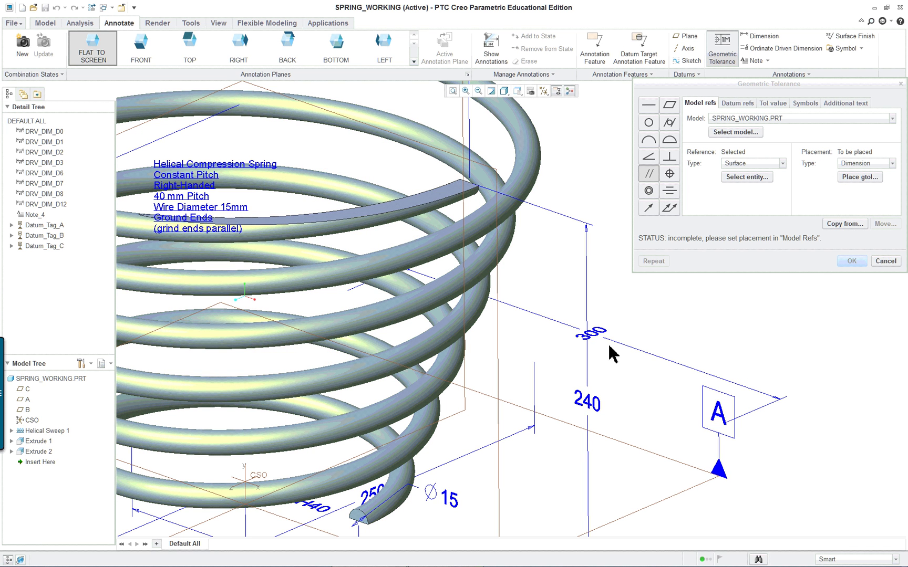
# Place the parallelism tolerance on the 240 dimension.
pyautogui.click(588, 409)
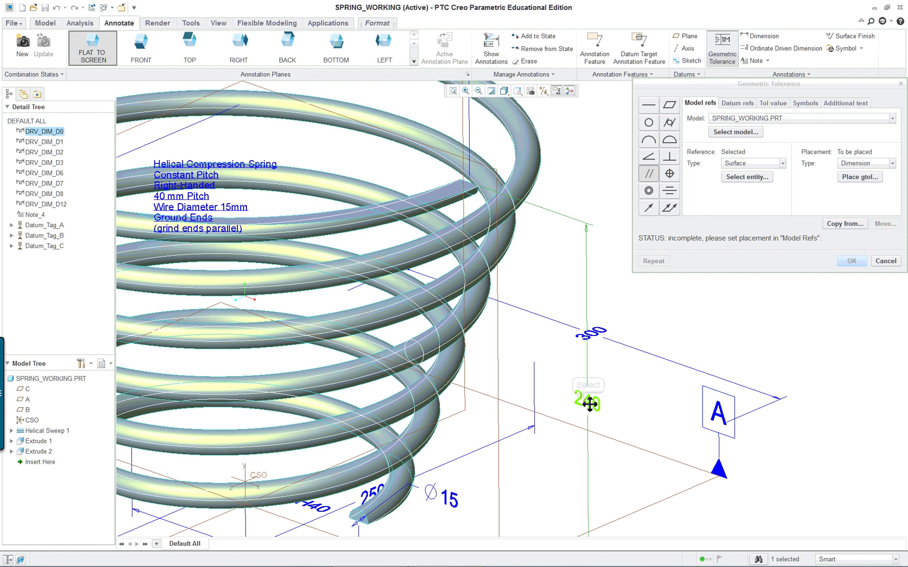
pyautogui.hotkey('ctrl', 'd')
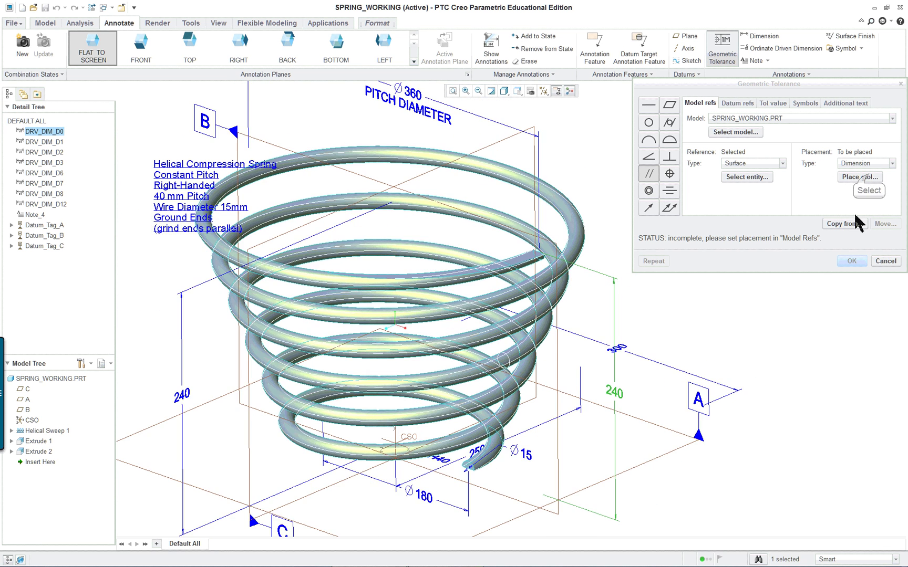
pyautogui.click(859, 177)
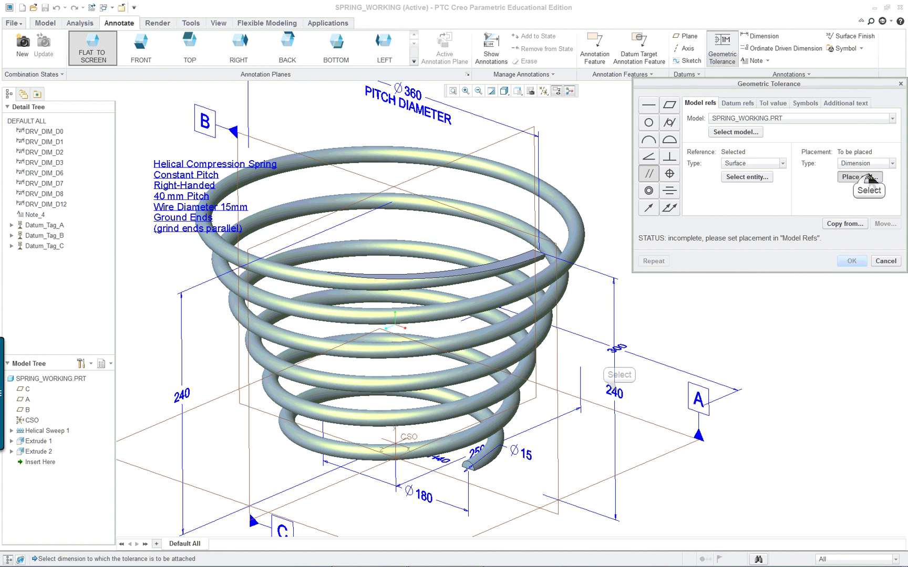
pyautogui.click(635, 391)
pyautogui.scroll(2, 814, 494)
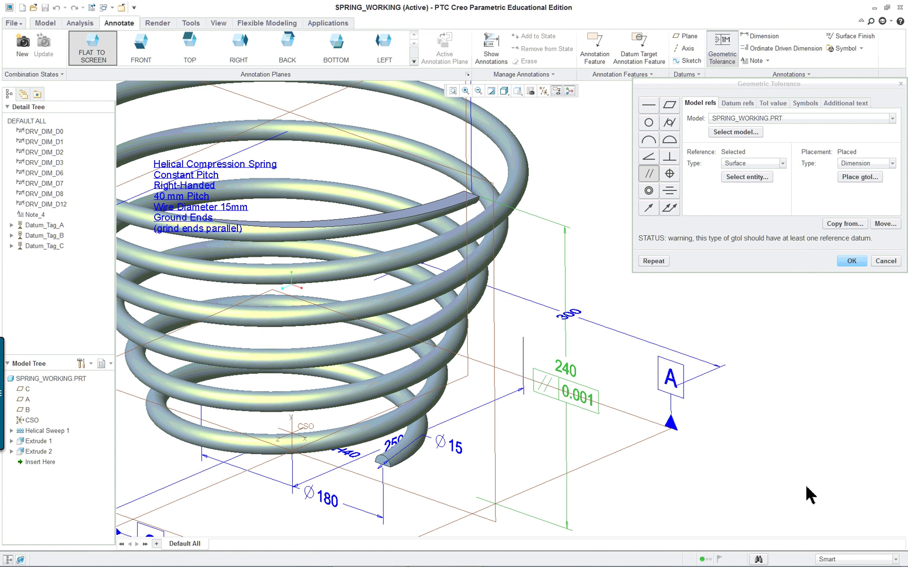
# Set datum A as the primary reference and create the 0.001 parallelism tolerance.
pyautogui.click(739, 103)
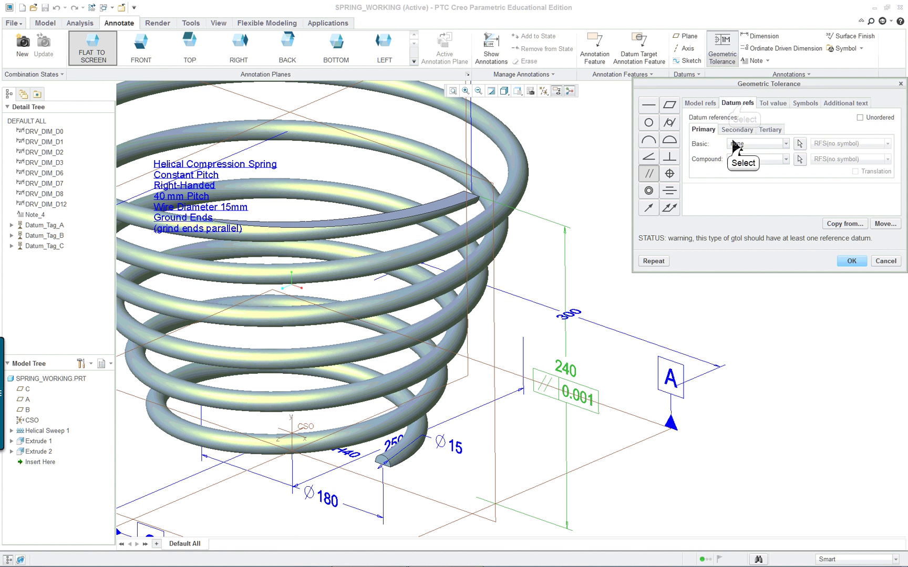
pyautogui.click(757, 143)
pyautogui.click(741, 161)
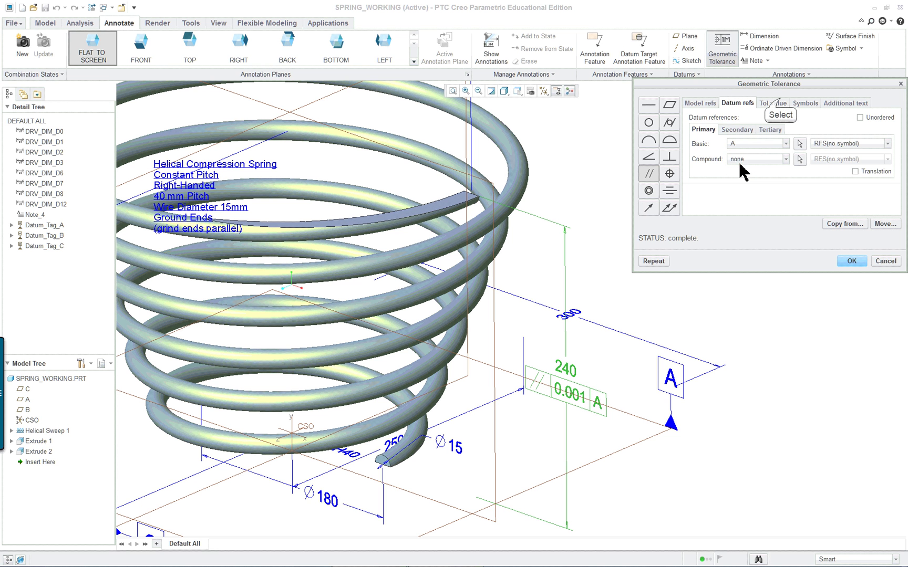
pyautogui.click(773, 104)
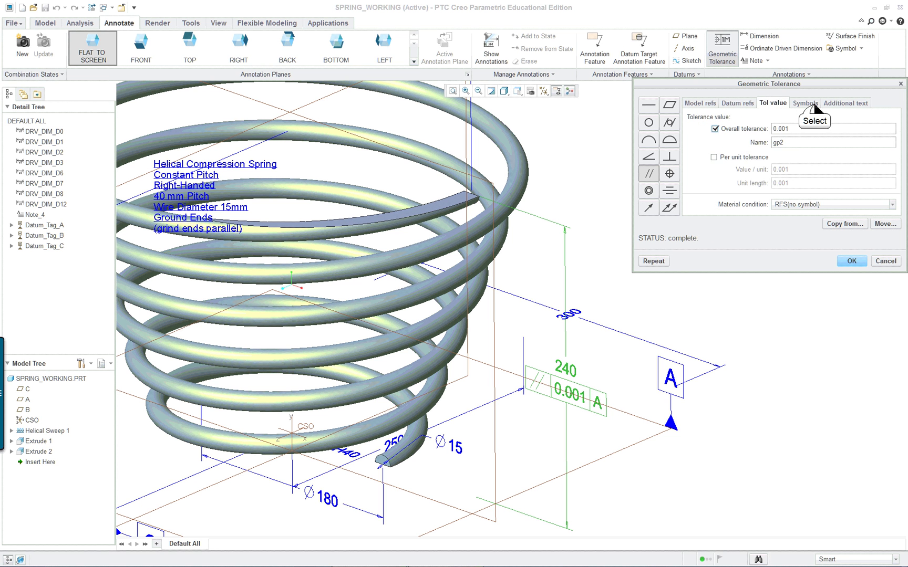
pyautogui.click(805, 104)
pyautogui.click(846, 104)
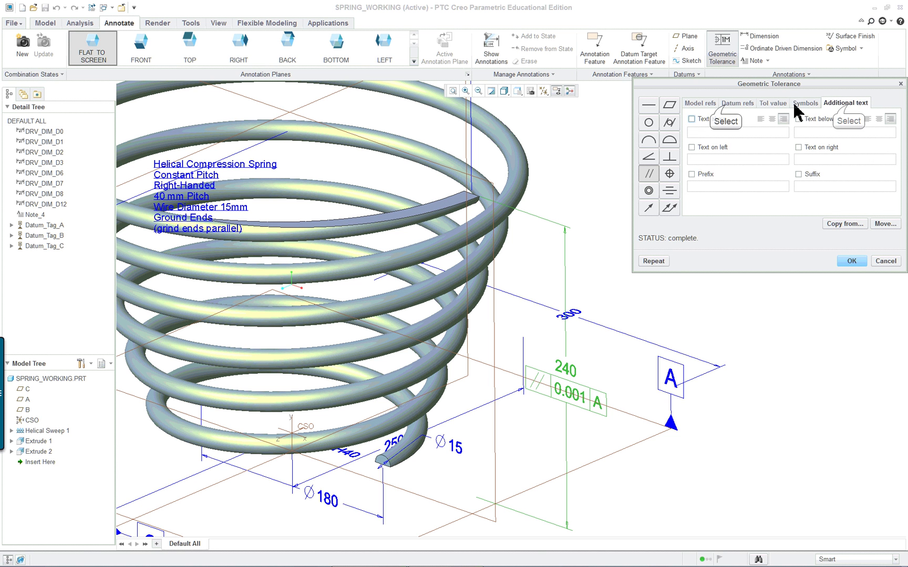
pyautogui.click(726, 104)
pyautogui.click(702, 104)
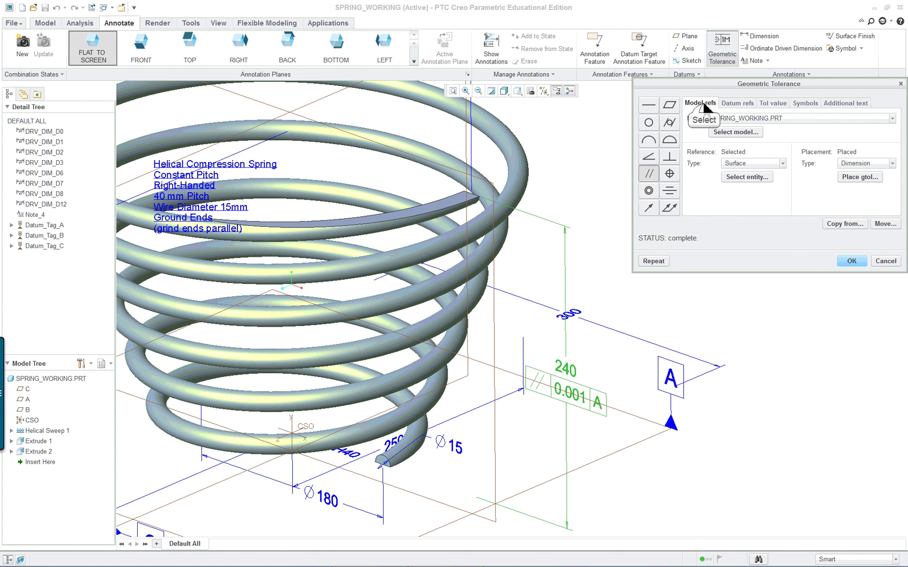
pyautogui.click(849, 263)
# Shift the 240 dimension and its parallelism frame farther right of the A datum tag.
pyautogui.click(565, 374)
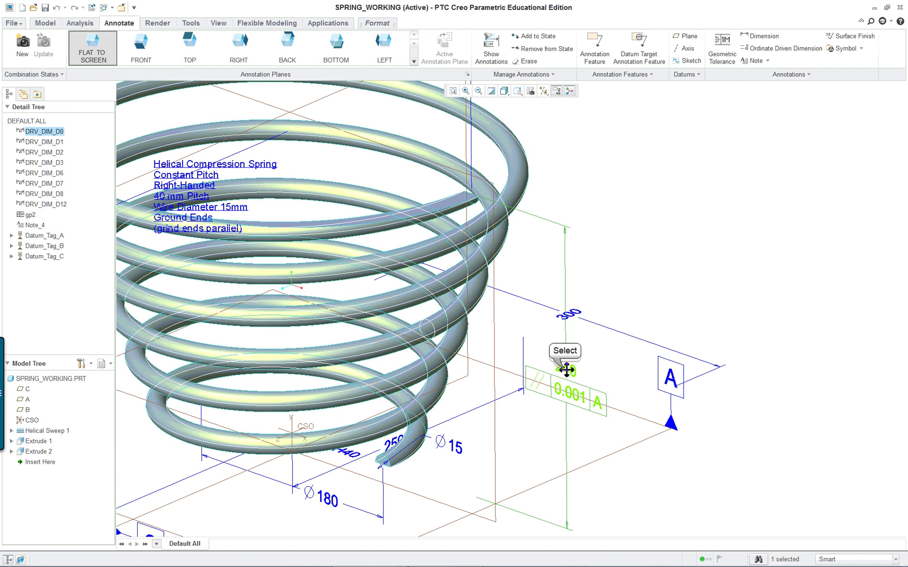
pyautogui.moveTo(565, 366); pyautogui.dragTo(735, 423)
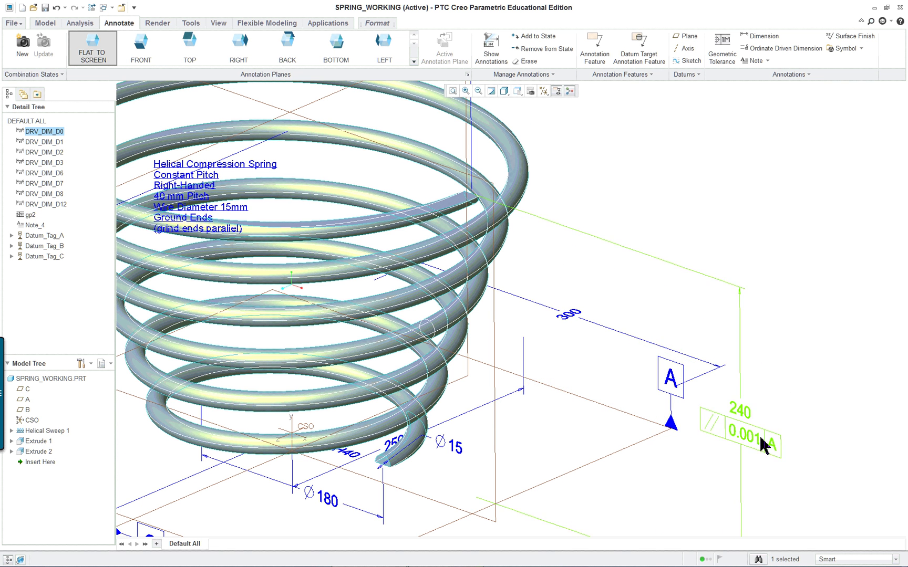
pyautogui.scroll(-3, 751, 436)
pyautogui.scroll(2, 800, 522)
pyautogui.scroll(2, 798, 517)
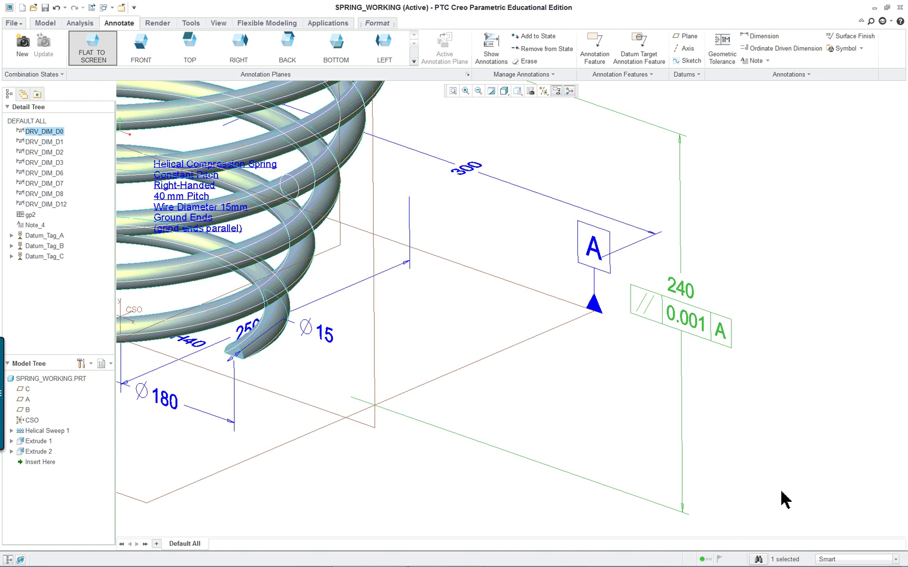
pyautogui.click(697, 426)
# Return the spring to its Default Orientation.
pyautogui.scroll(-3, 661, 426)
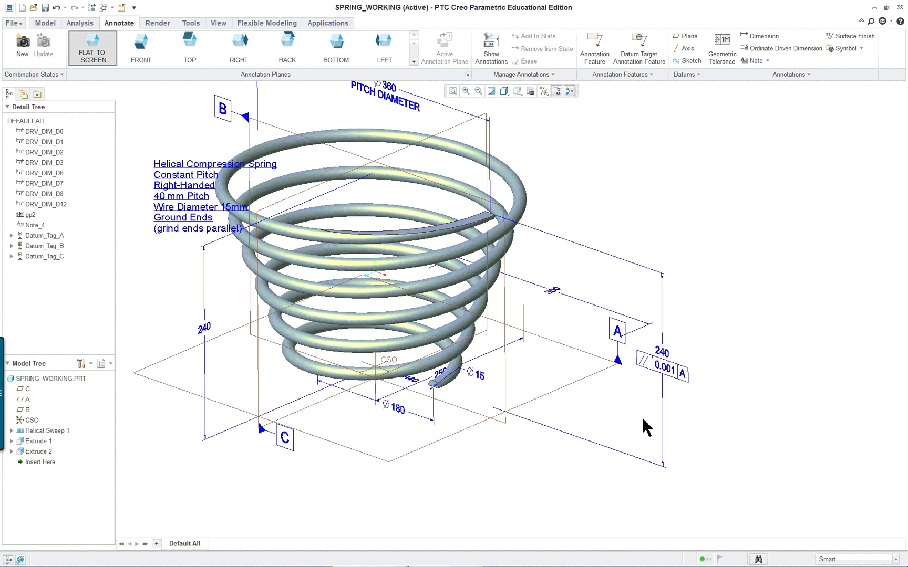
pyautogui.scroll(-1, 643, 421)
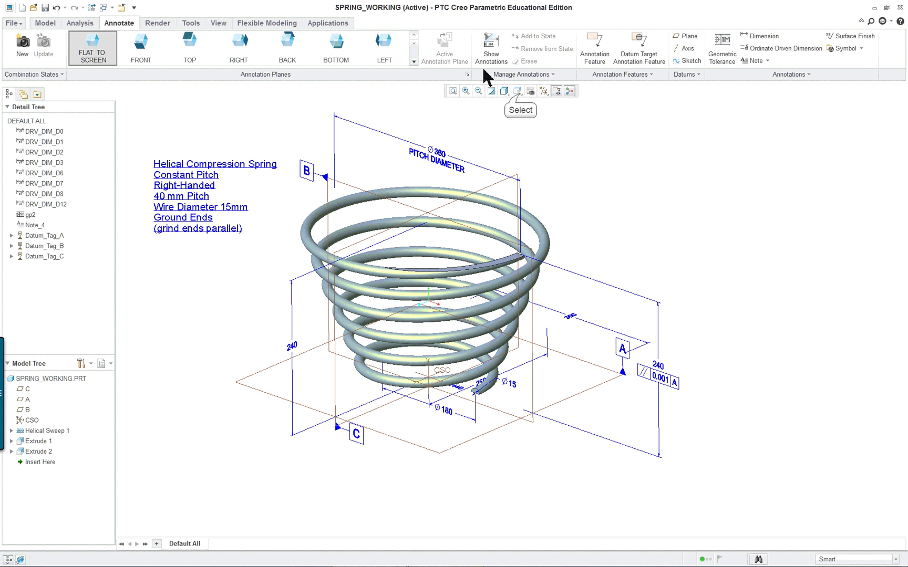
pyautogui.click(519, 93)
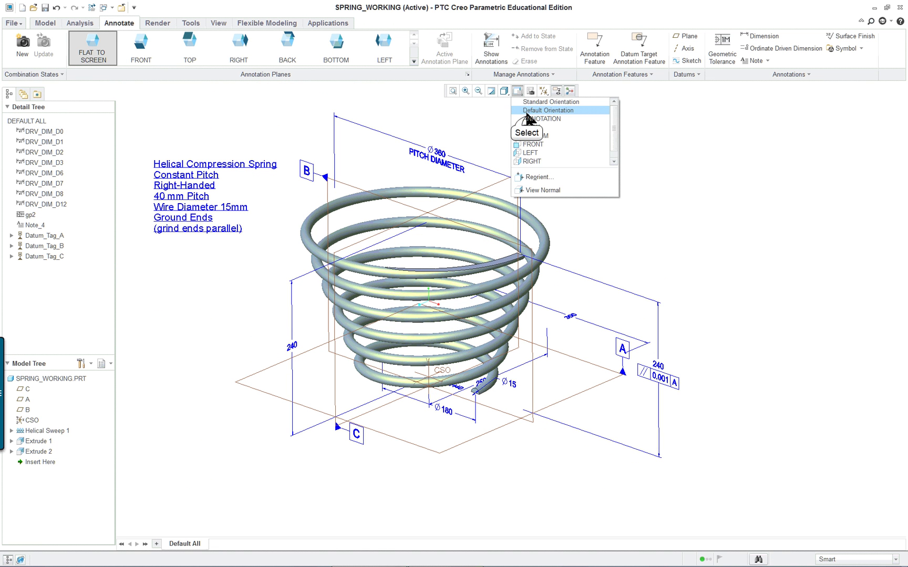
pyautogui.click(528, 119)
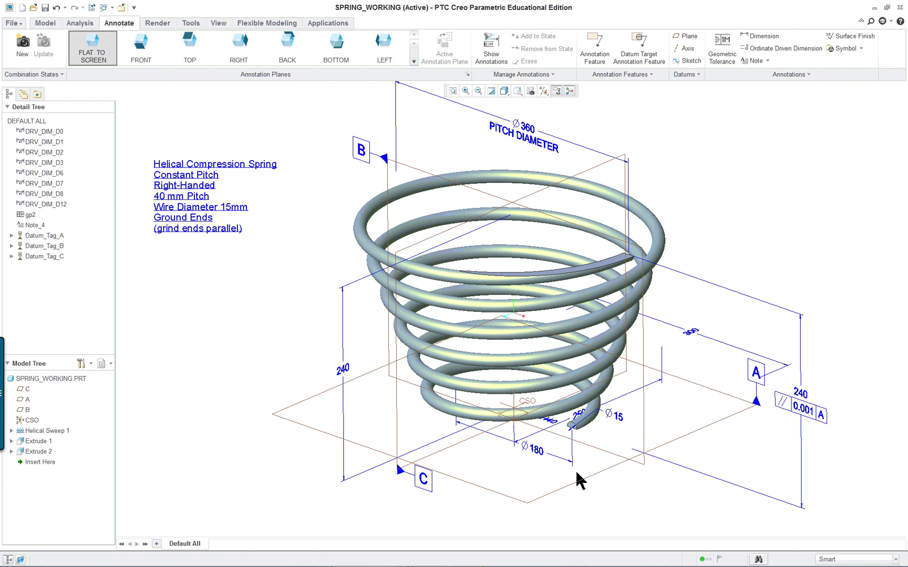
# Bring up the lesson PDF and scroll to page 24 with Figure 16.18.
pyautogui.hotkey('alt', 'Tab')
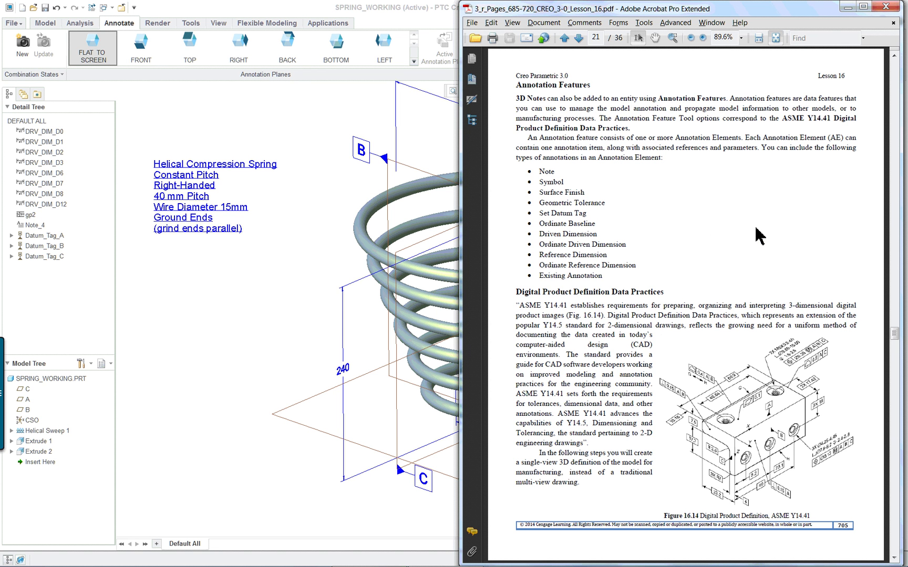
pyautogui.scroll(-3, 760, 236)
pyautogui.scroll(-3, 704, 304)
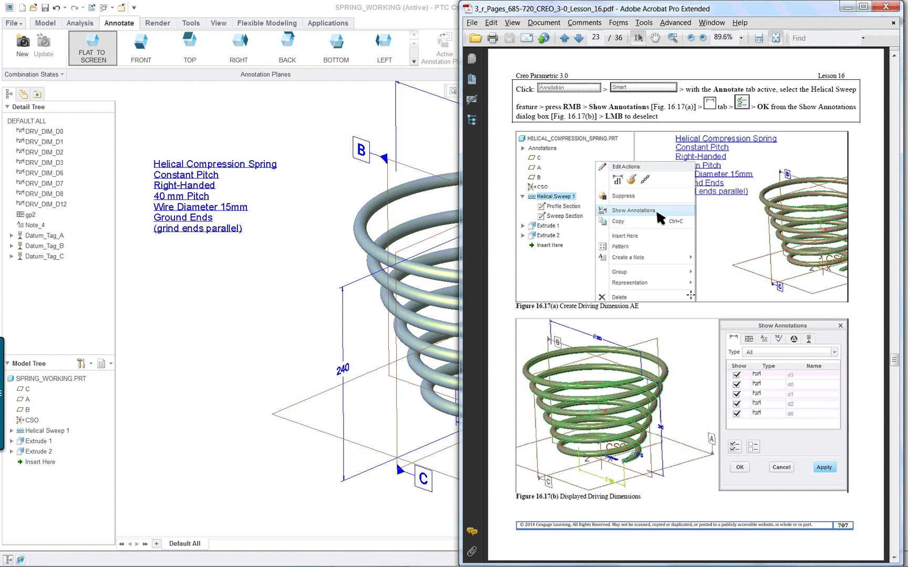
pyautogui.scroll(-3, 690, 295)
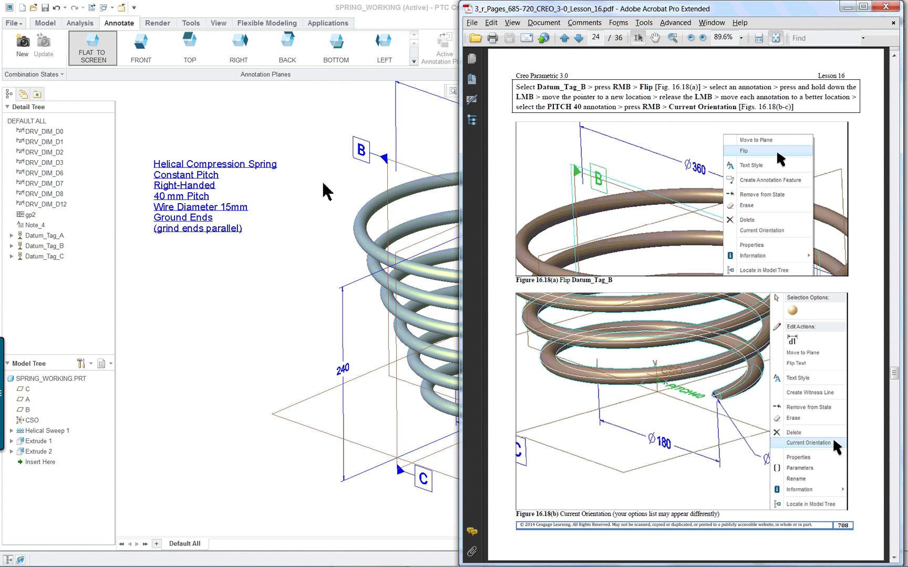
# Flip the B datum tag to the other side and then back again.
pyautogui.click(365, 155)
pyautogui.rightClick(365, 155)
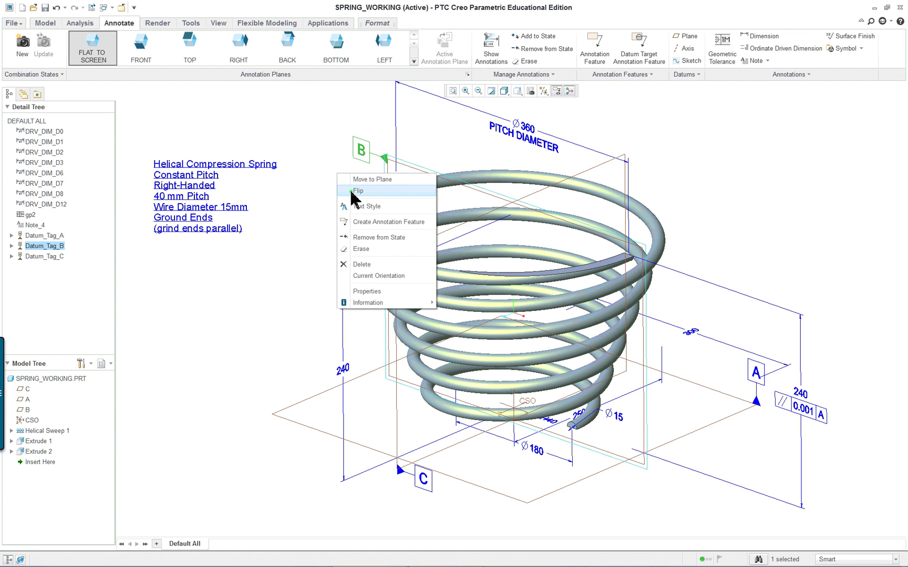
pyautogui.click(351, 197)
pyautogui.click(407, 169)
pyautogui.rightClick(370, 187)
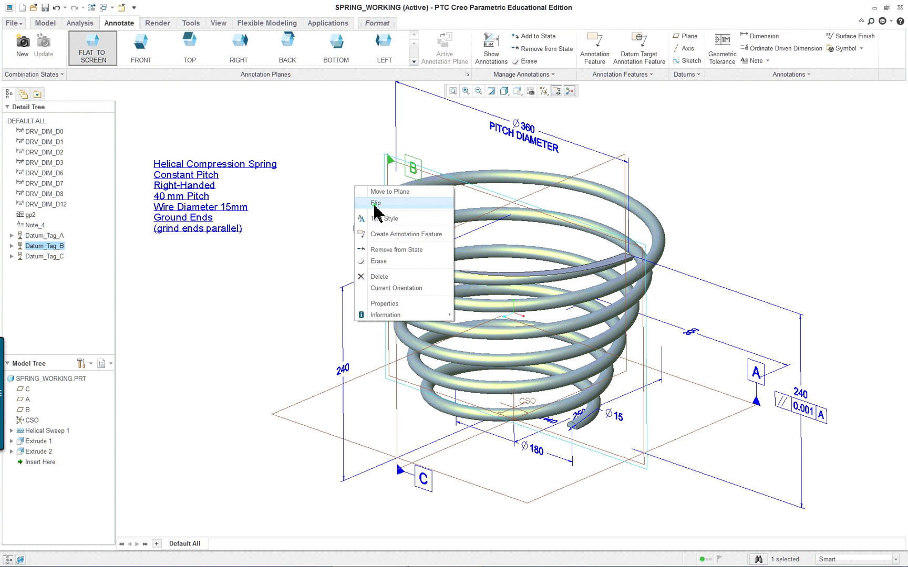
pyautogui.click(375, 205)
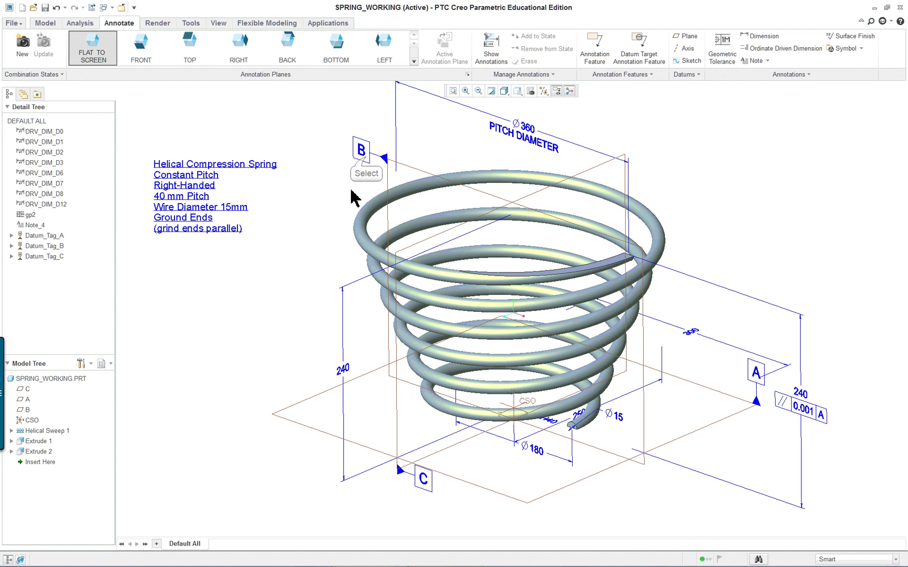
# Open the B datum tag's Current Orientation annotation plane settings.
pyautogui.click(361, 150)
pyautogui.rightClick(340, 193)
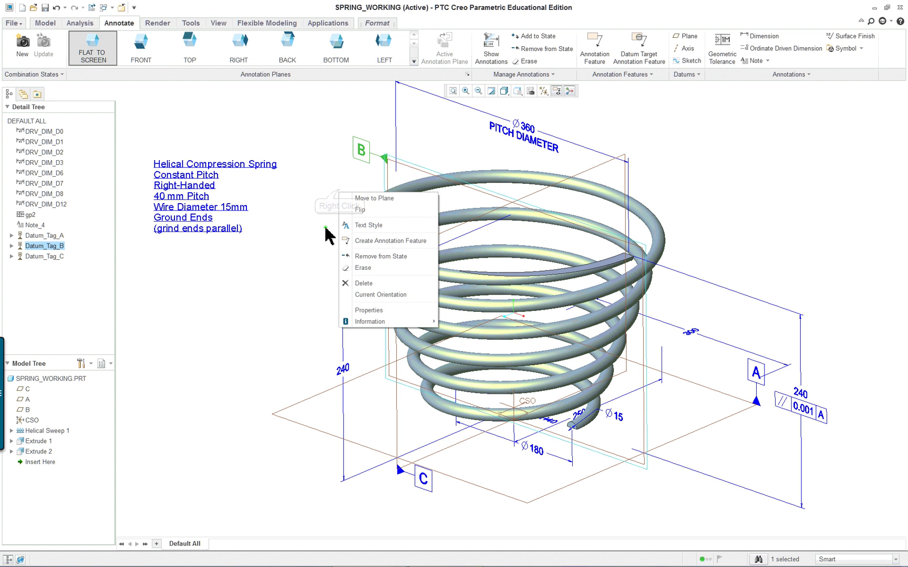
pyautogui.click(380, 294)
pyautogui.click(788, 134)
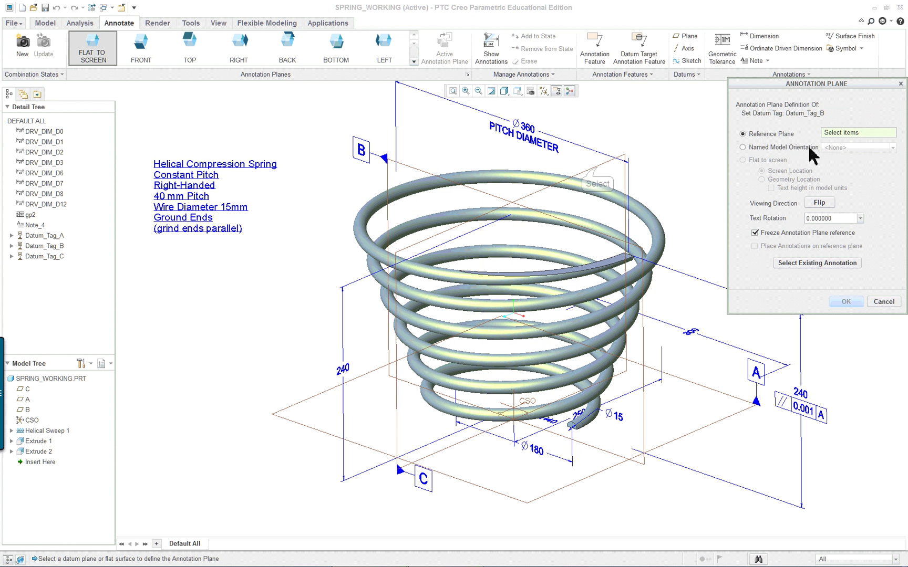
pyautogui.click(597, 167)
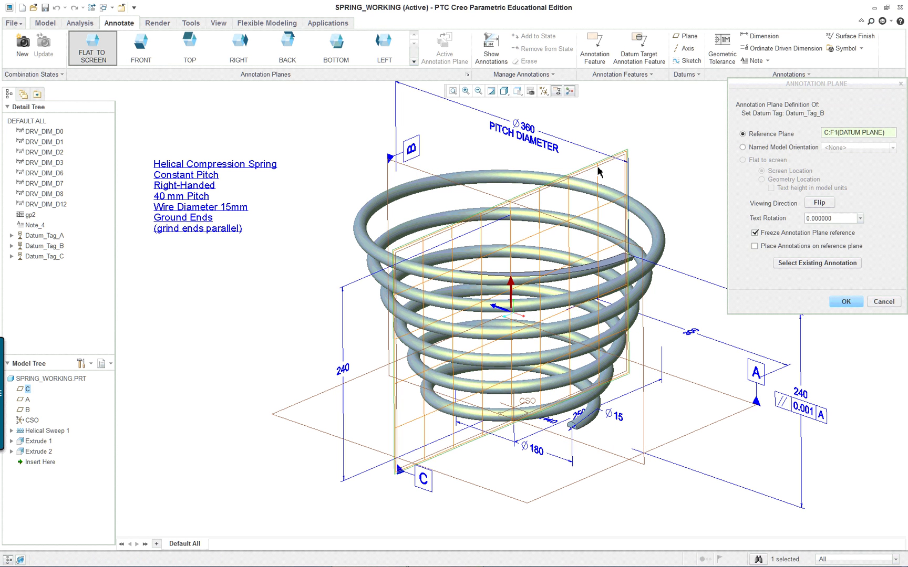
pyautogui.click(821, 204)
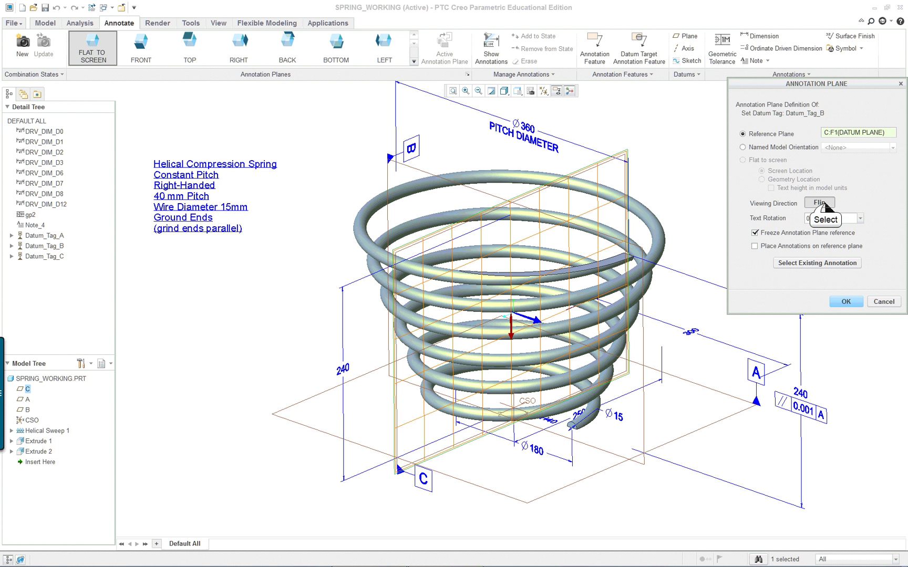
pyautogui.click(822, 204)
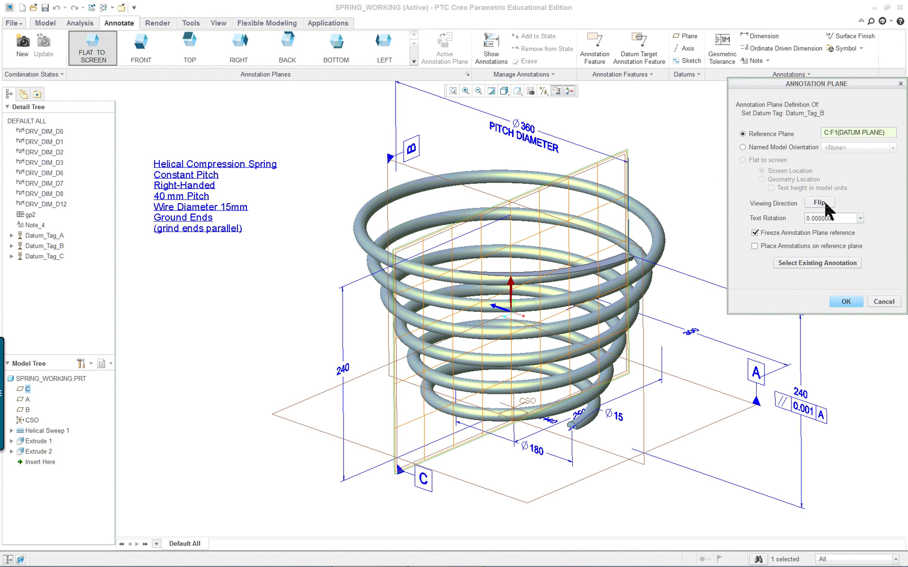
pyautogui.click(836, 148)
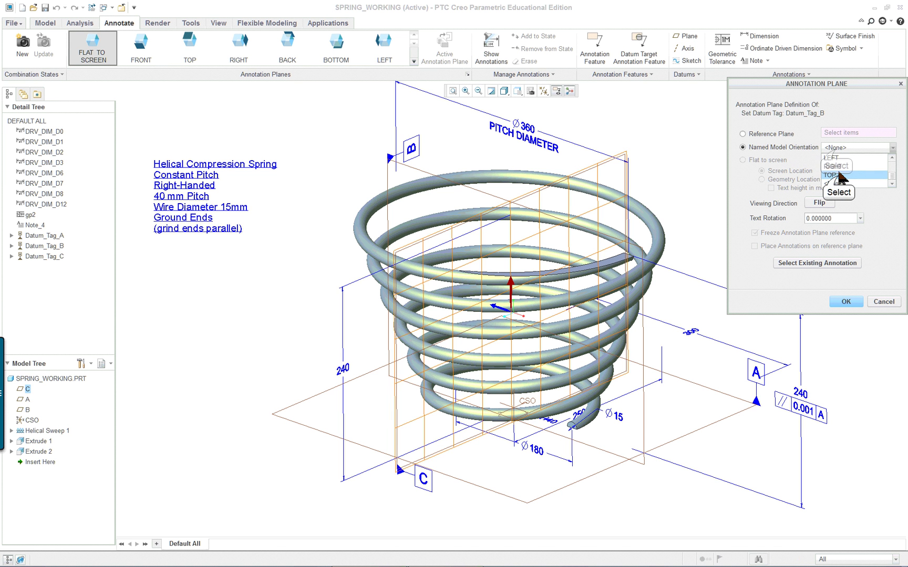
pyautogui.click(835, 175)
pyautogui.click(838, 148)
pyautogui.click(836, 167)
pyautogui.click(839, 148)
pyautogui.click(842, 160)
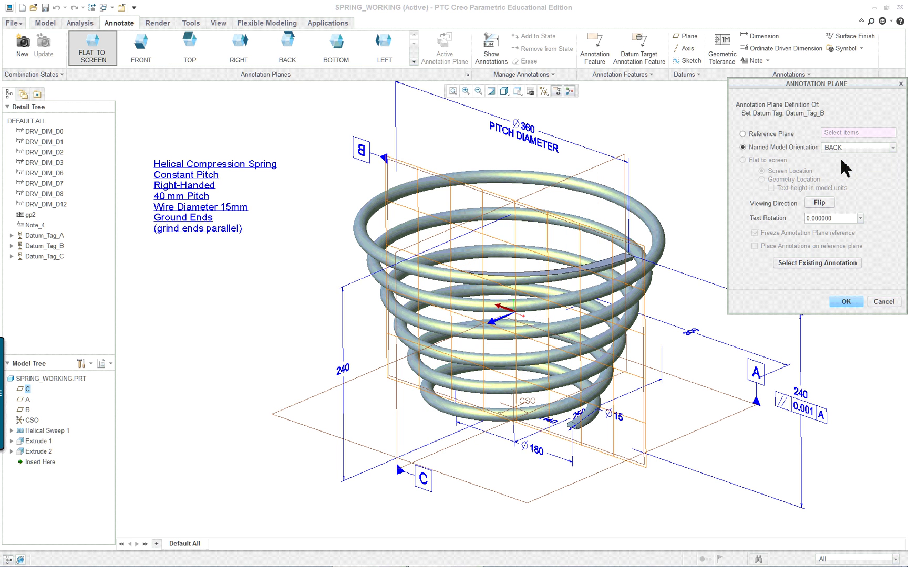
pyautogui.press('Up')
pyautogui.press('Up')
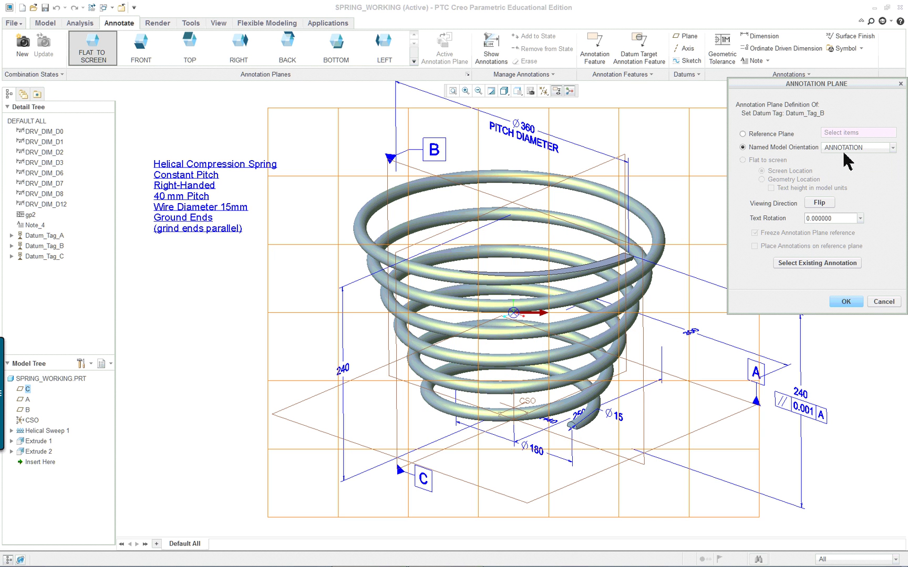
pyautogui.press('Down')
pyautogui.press('Down')
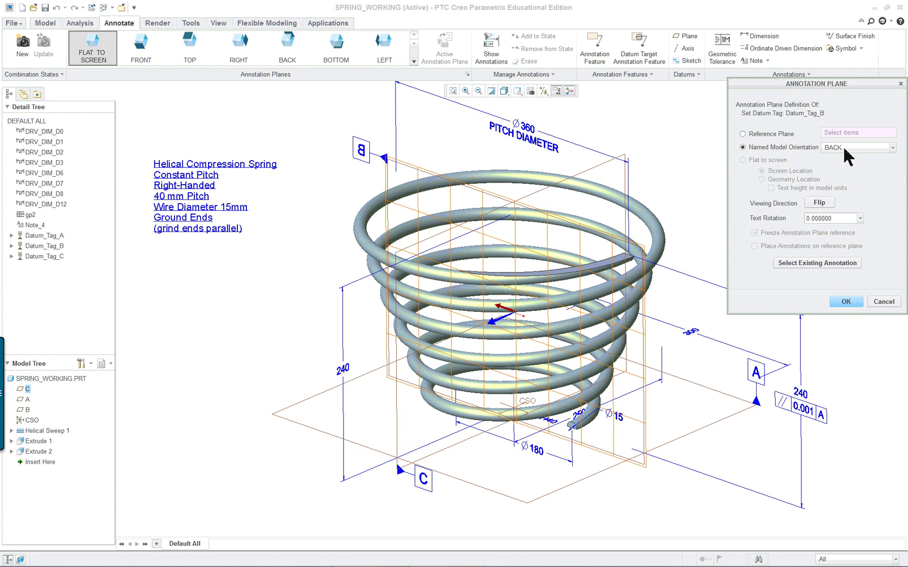
pyautogui.press('Down')
pyautogui.press('Down')
pyautogui.press('Down')
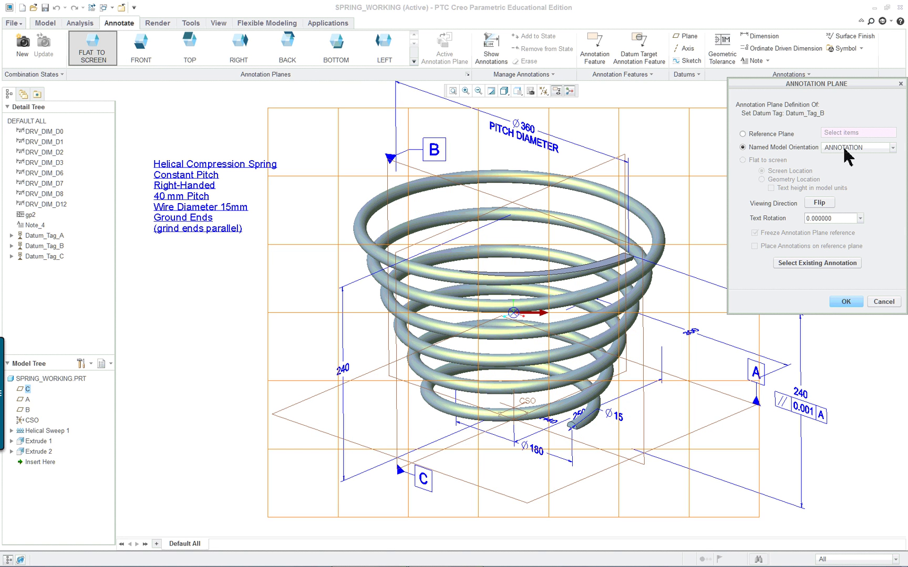
pyautogui.press('Up')
pyautogui.press('Up')
pyautogui.press('Down')
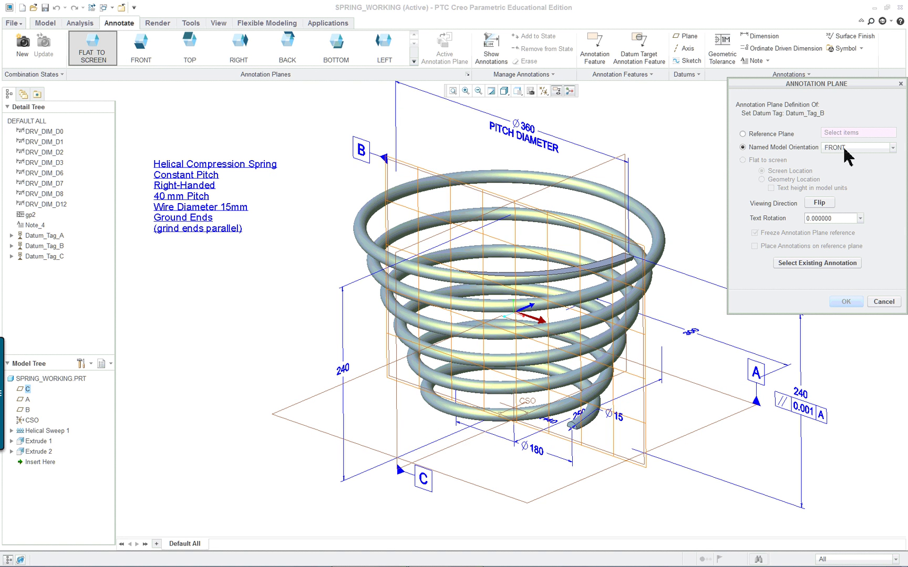
pyautogui.press('Down')
pyautogui.press('Up')
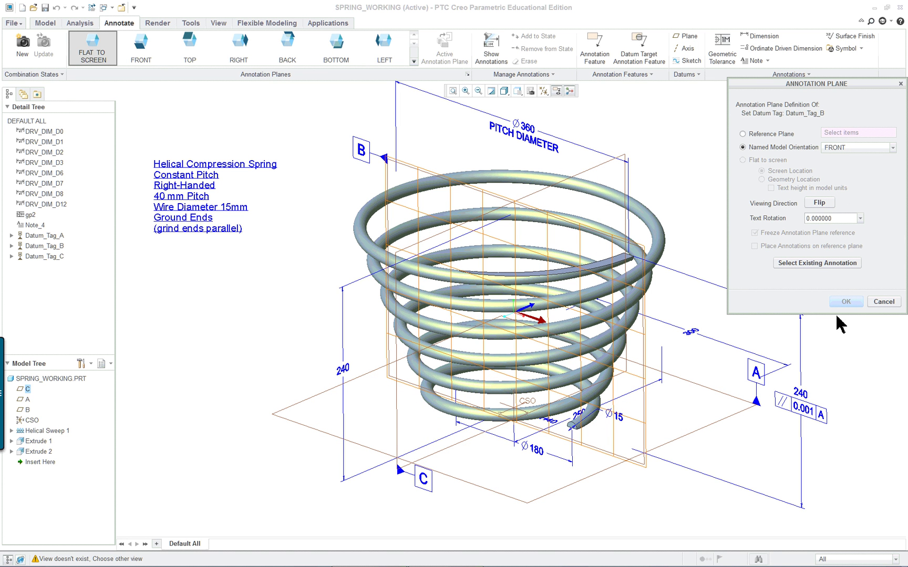
pyautogui.click(882, 309)
pyautogui.scroll(-2, 760, 265)
pyautogui.scroll(3, 847, 288)
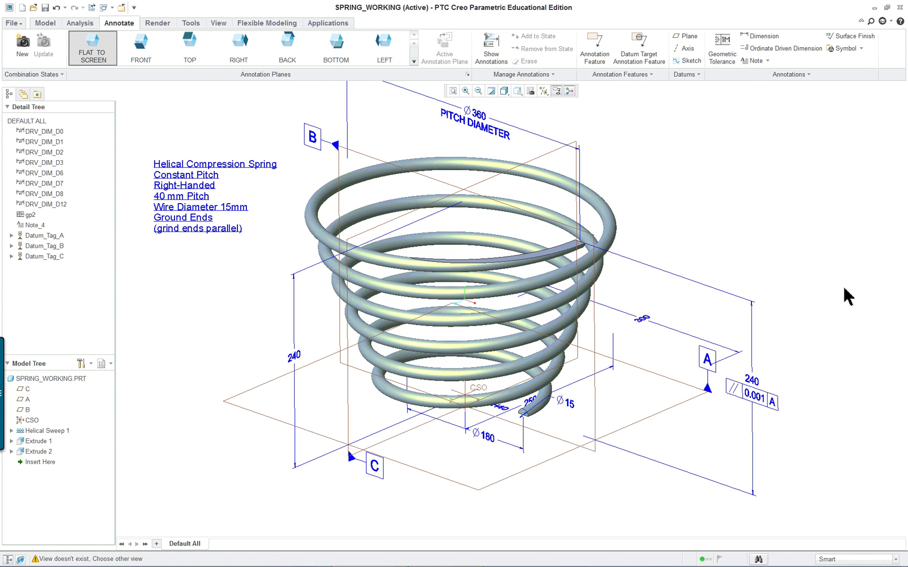
pyautogui.scroll(-1, 845, 289)
pyautogui.scroll(2, 839, 297)
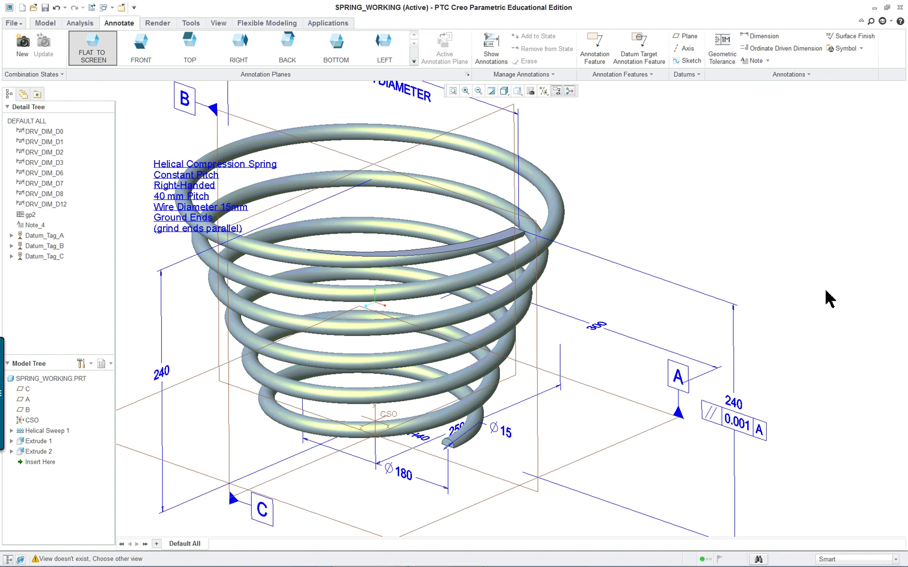
# Read the lesson PDF on to page 31's surface finish instructions, then return to Creo.
pyautogui.hotkey('alt', 'Tab')
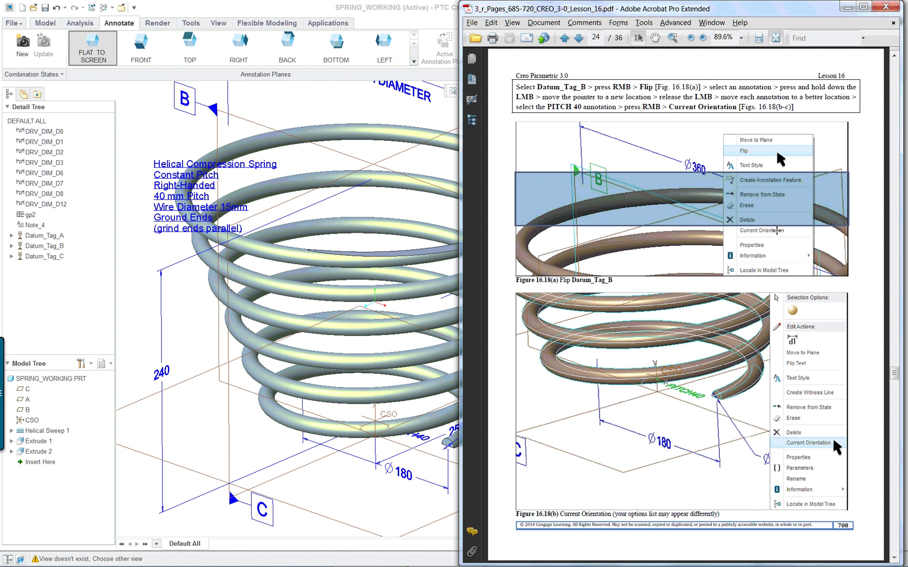
pyautogui.scroll(-2, 777, 231)
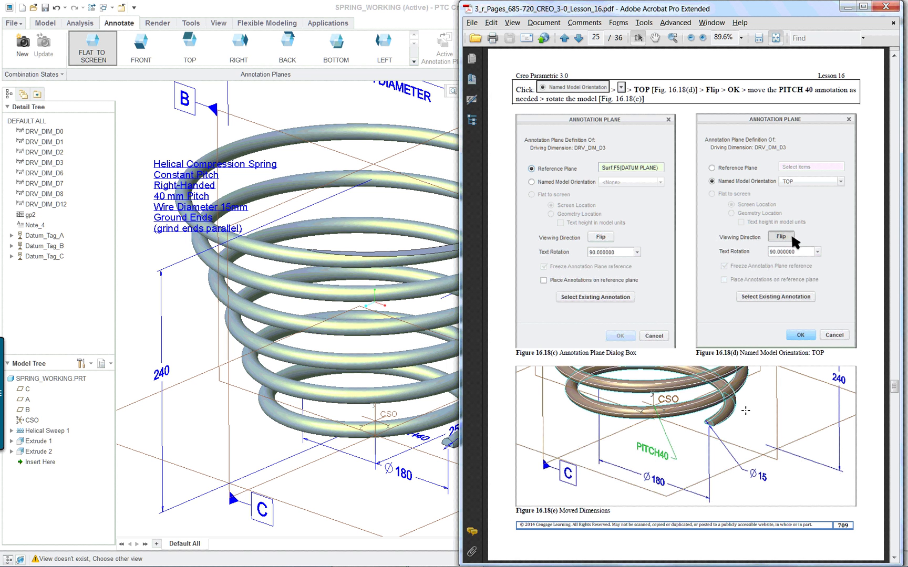
pyautogui.scroll(-2, 745, 410)
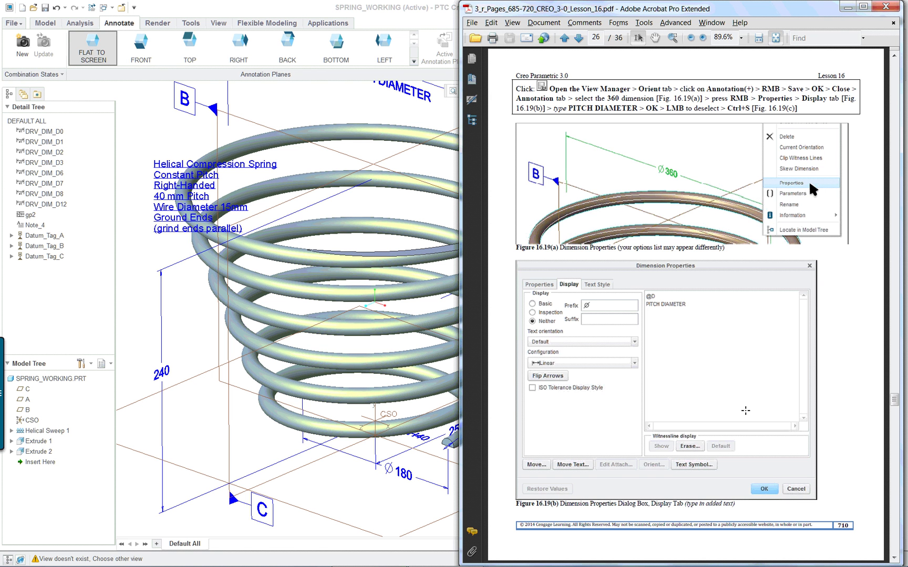
pyautogui.scroll(-4, 746, 411)
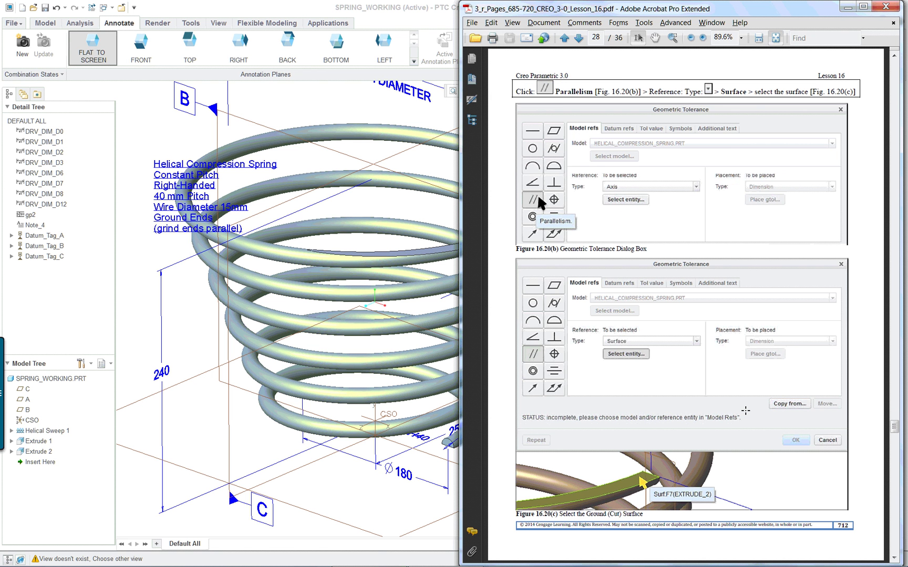
pyautogui.scroll(-2, 745, 410)
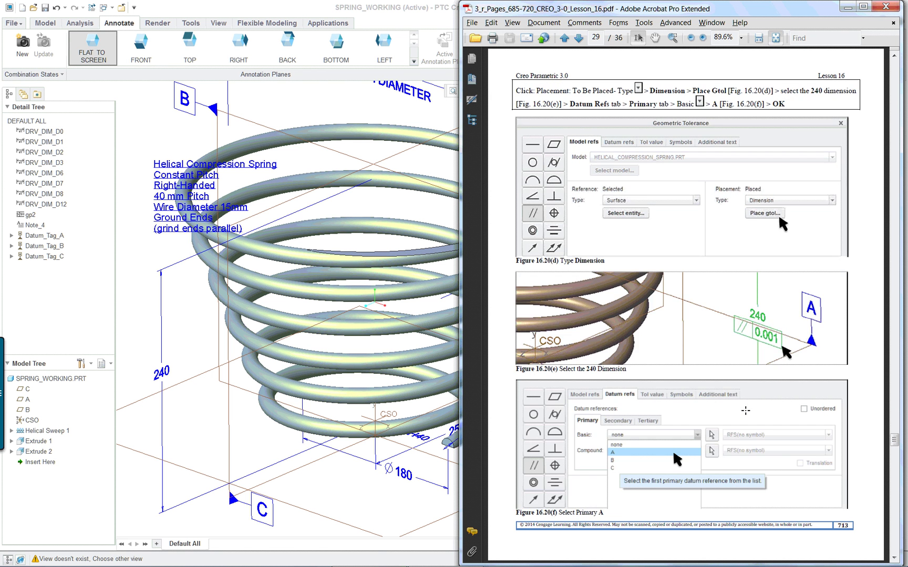
pyautogui.scroll(-2, 746, 411)
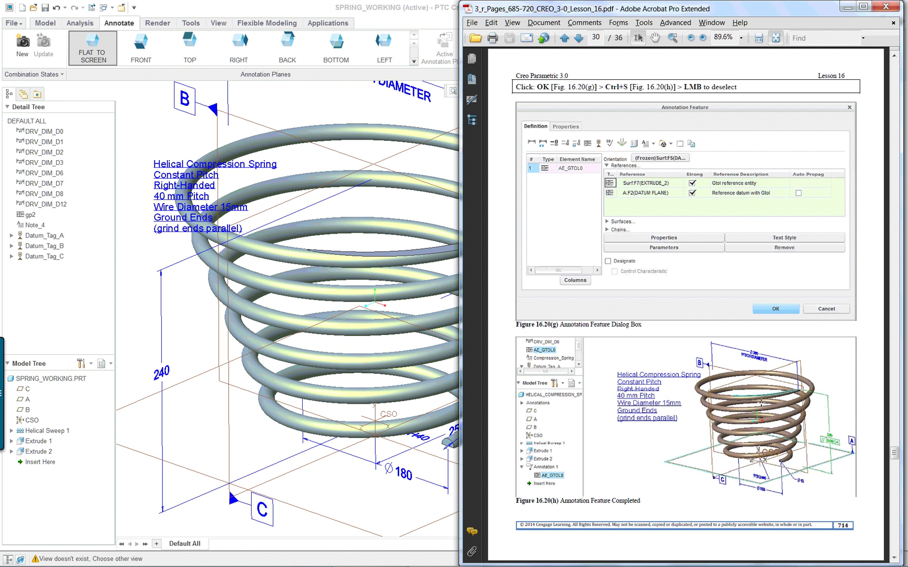
pyautogui.scroll(-2, 688, 408)
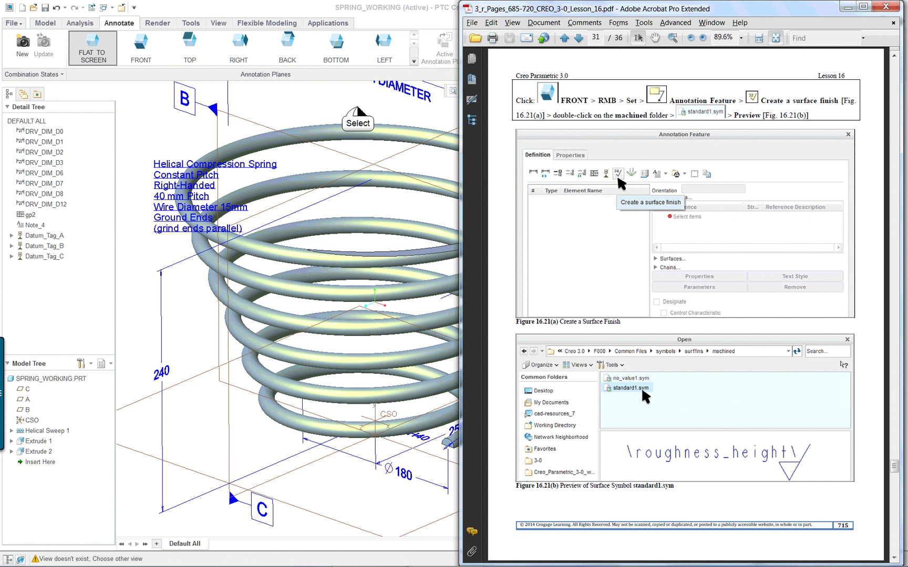
pyautogui.click(405, 101)
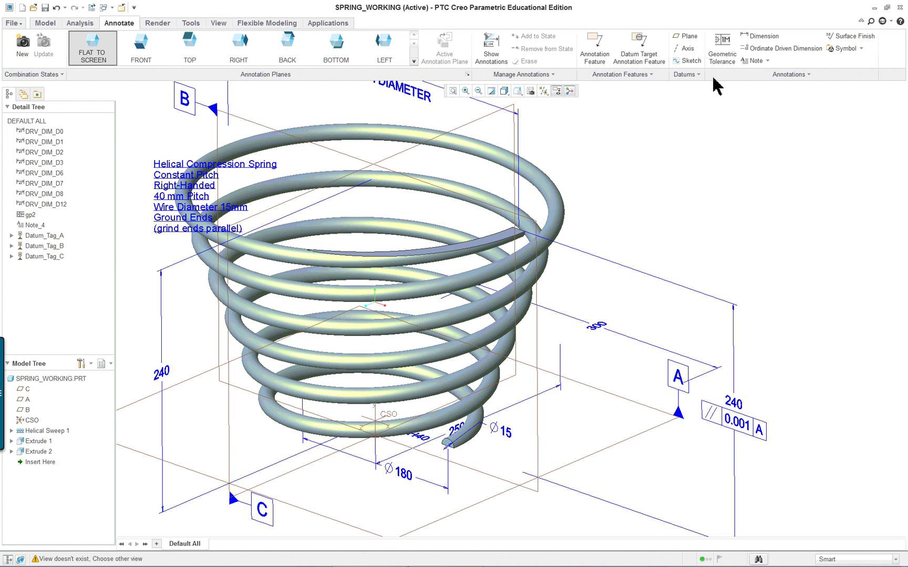
# Start a STANDARD1 surface finish referencing the spring's flat ground end and review placement types.
pyautogui.click(848, 36)
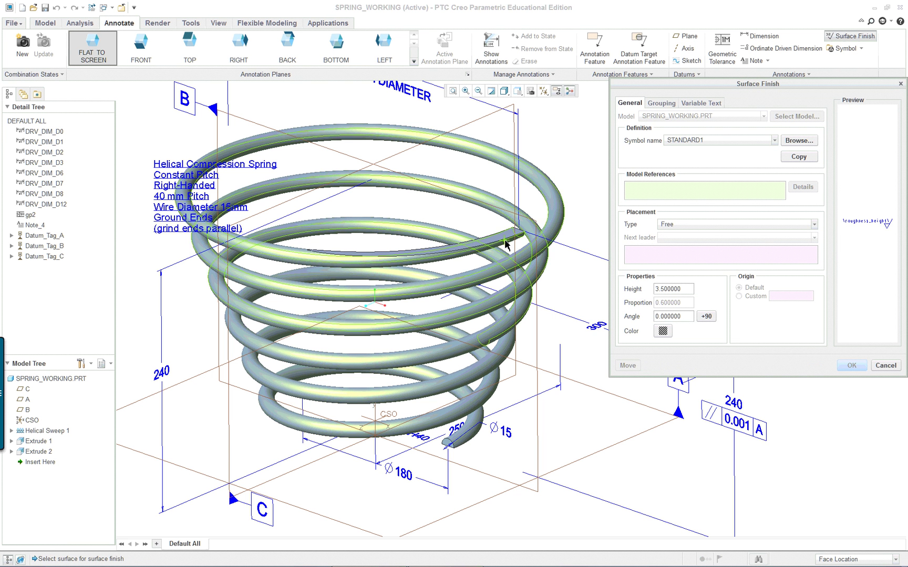
pyautogui.scroll(5, 535, 242)
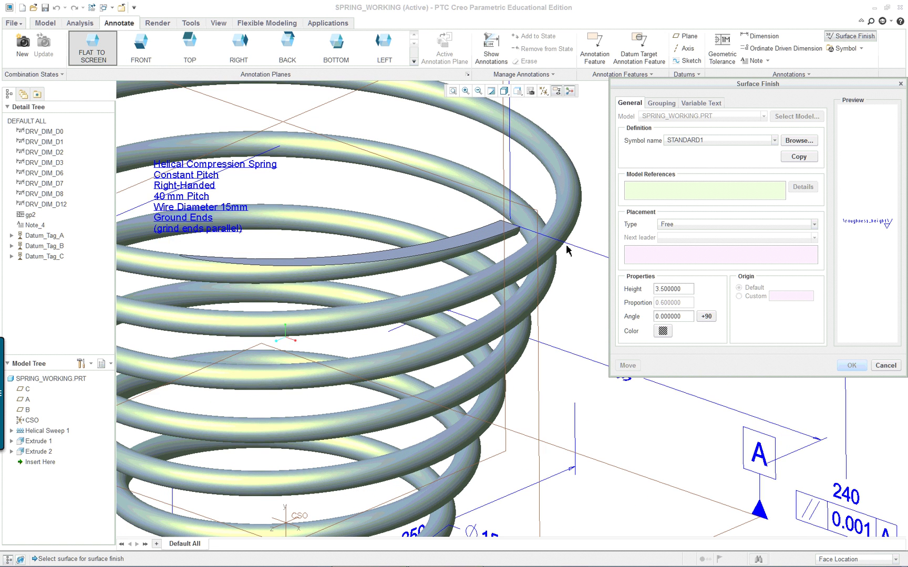
pyautogui.scroll(3, 563, 254)
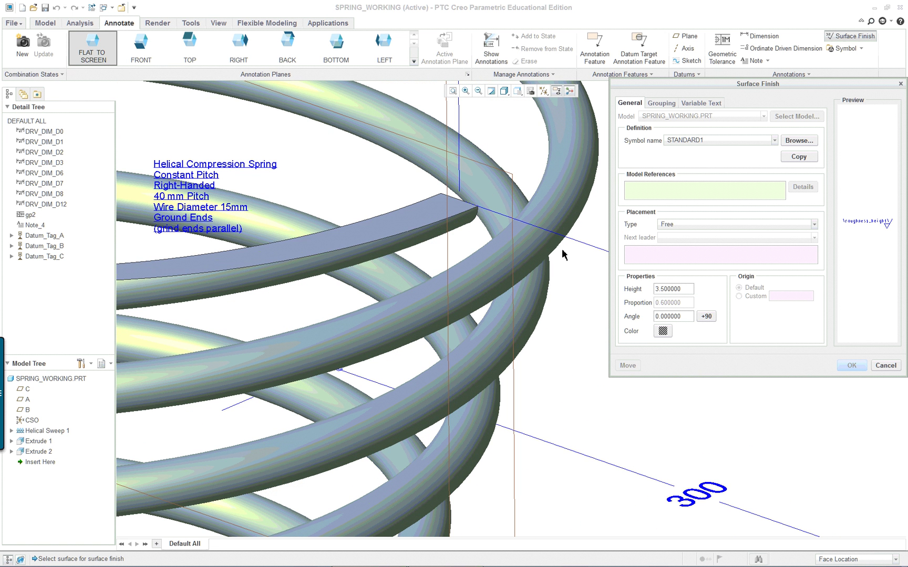
pyautogui.click(425, 218)
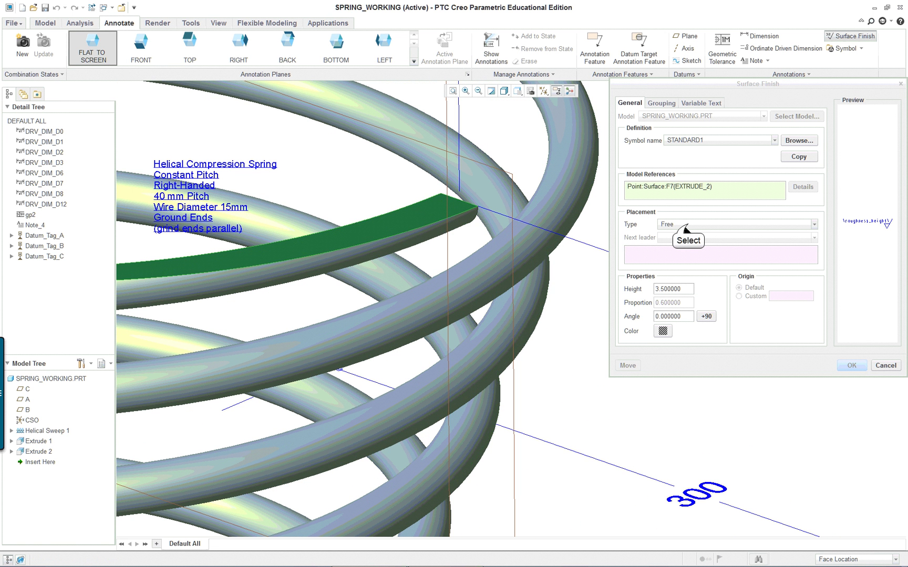
pyautogui.click(686, 225)
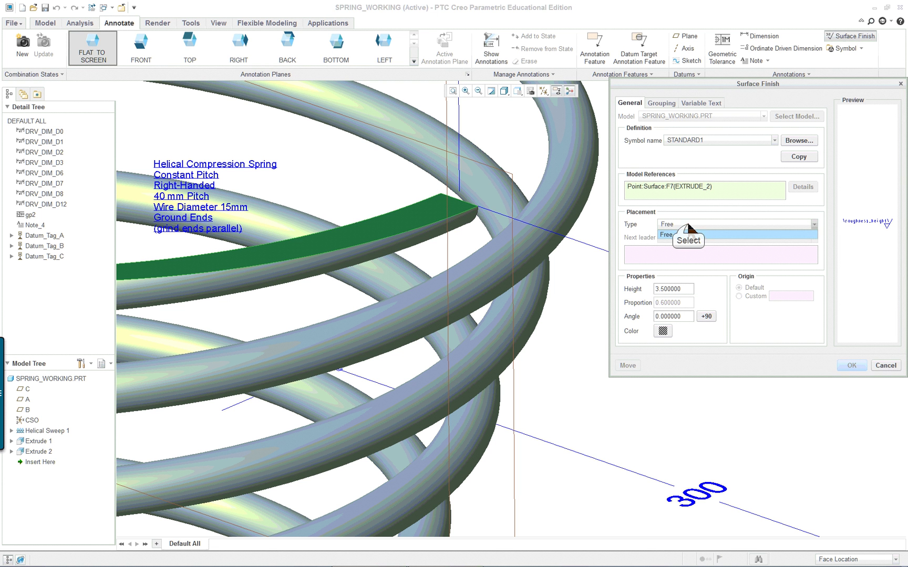
pyautogui.click(668, 191)
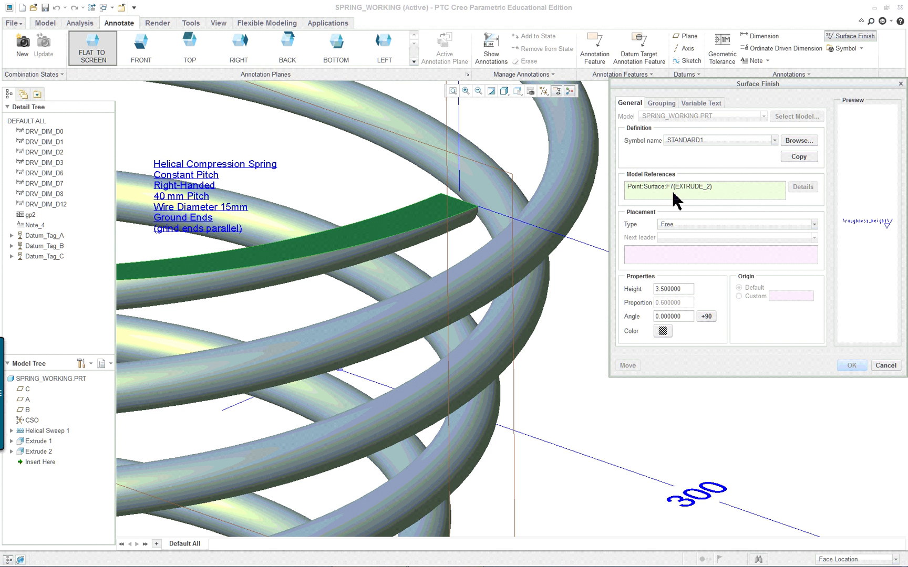
pyautogui.click(416, 233)
# Pick a point on the spring, check the Grouping tab, and remove the surface reference.
pyautogui.click(558, 225)
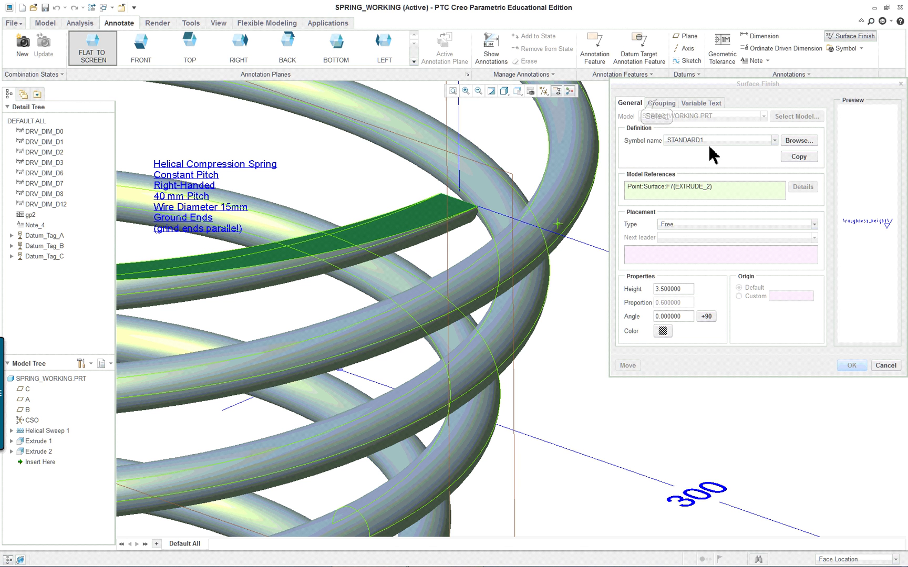
pyautogui.click(657, 102)
pyautogui.click(630, 102)
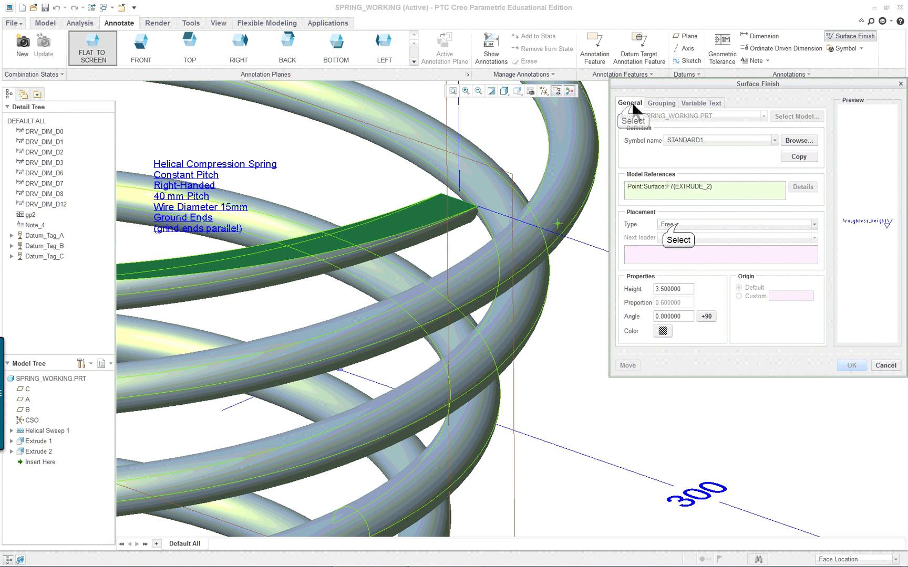
pyautogui.click(688, 224)
pyautogui.rightClick(728, 194)
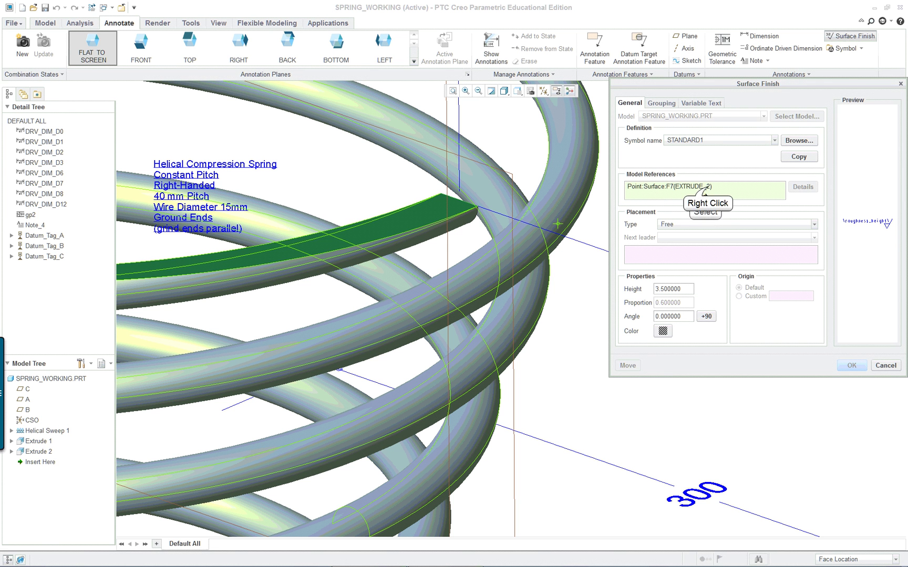
pyautogui.click(733, 192)
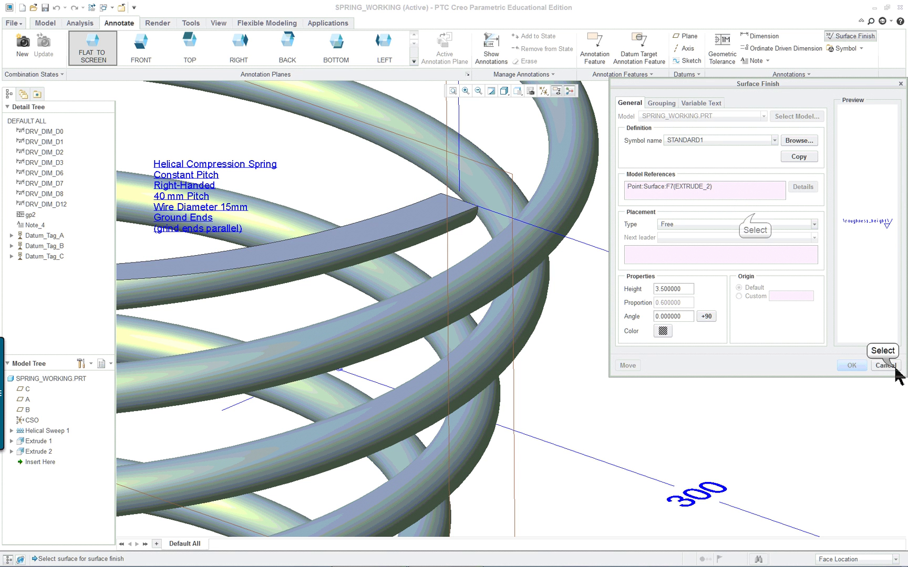
# Cancel the surface finish symbol without placing it and set annotations to FLAT TO SCREEN.
pyautogui.click(893, 367)
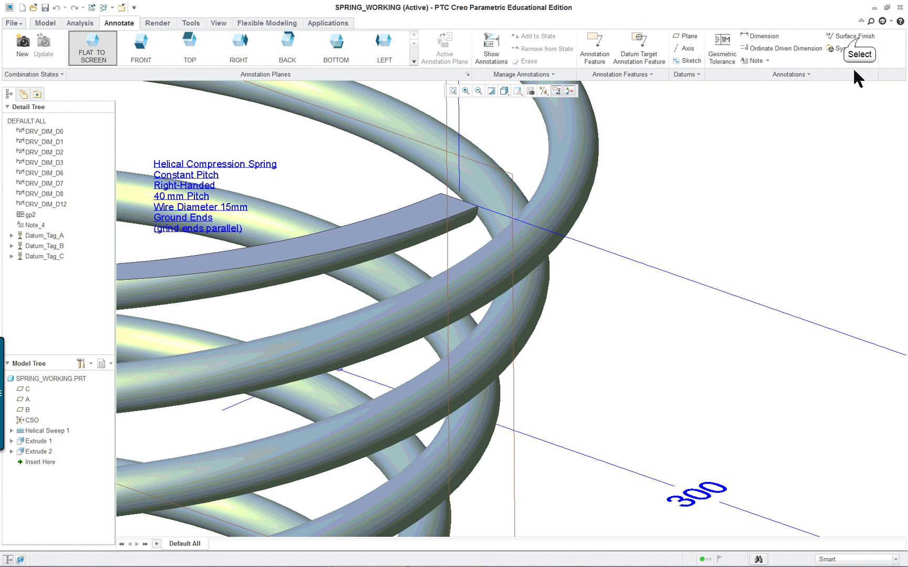
pyautogui.click(850, 35)
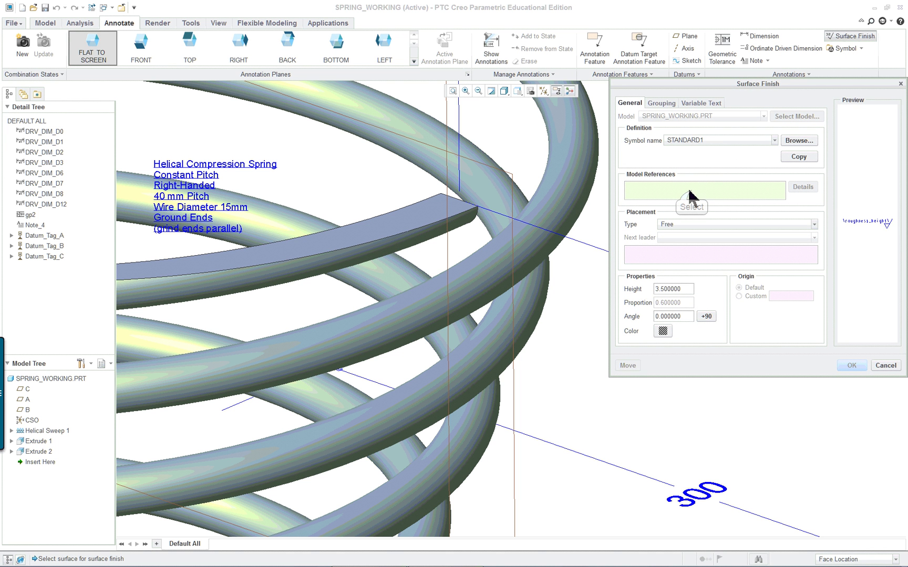
pyautogui.click(674, 226)
pyautogui.click(857, 194)
pyautogui.scroll(-5, 551, 157)
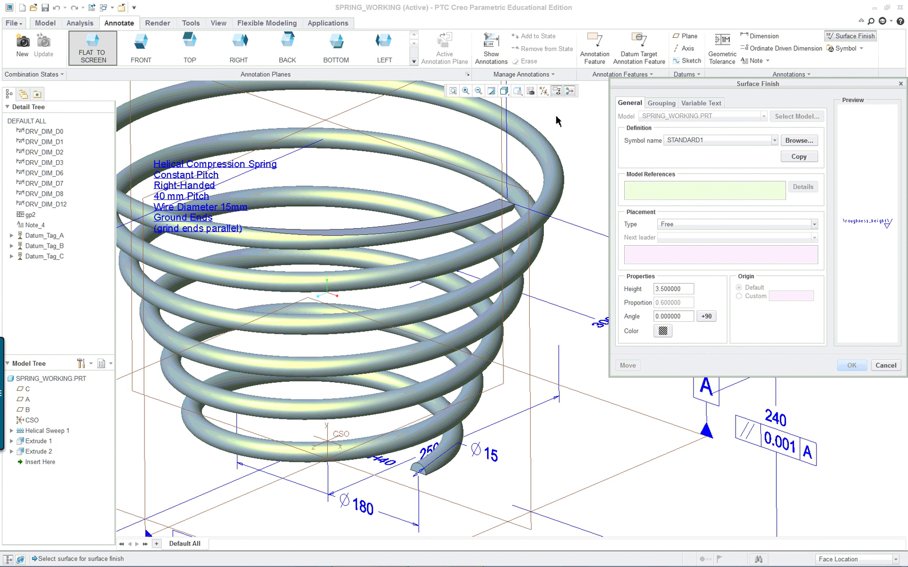
pyautogui.click(887, 366)
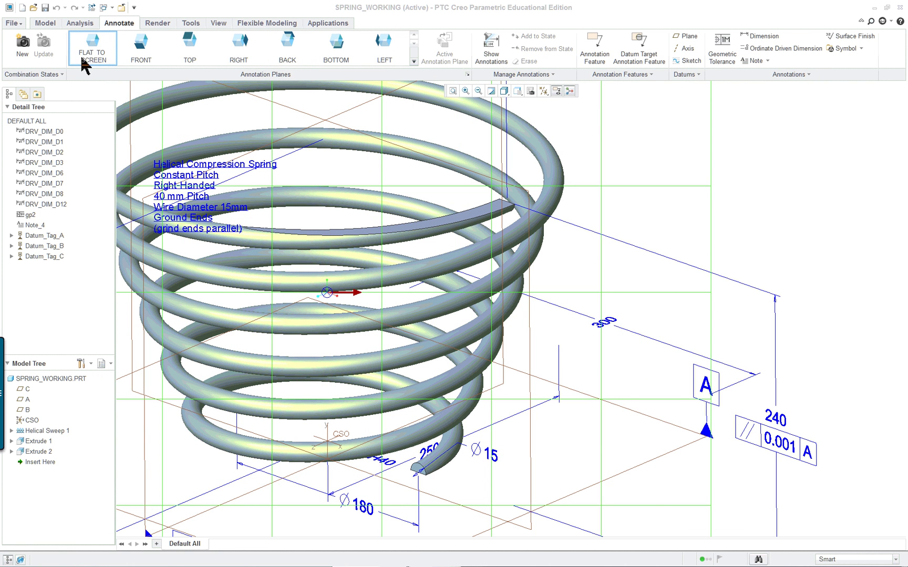
pyautogui.click(84, 64)
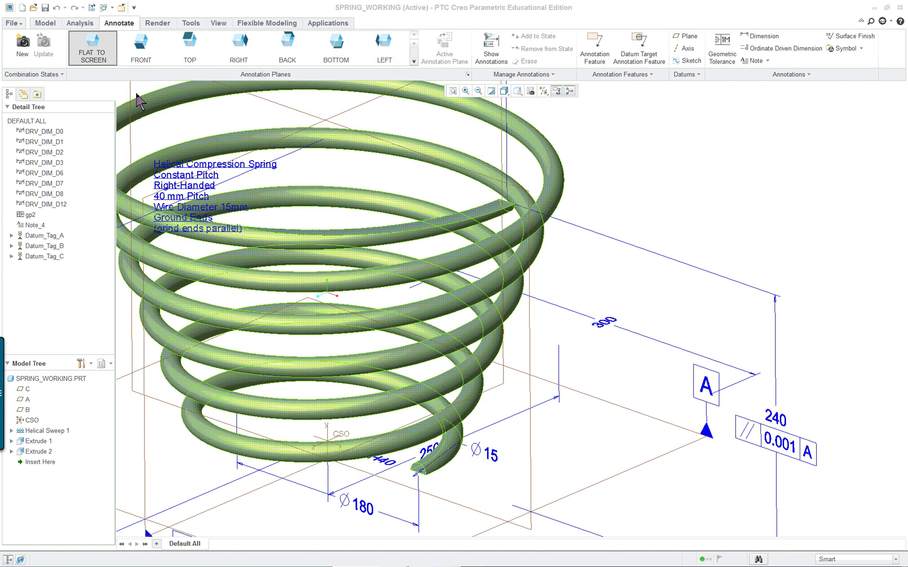
# Set the annotation plane to FRONT and start a surface finish on the ground end face.
pyautogui.click(144, 47)
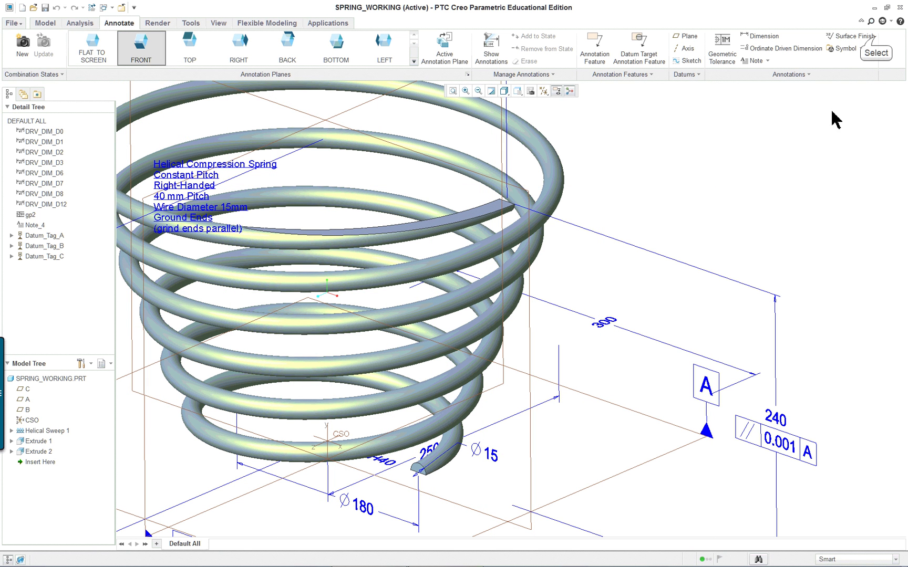
pyautogui.click(852, 36)
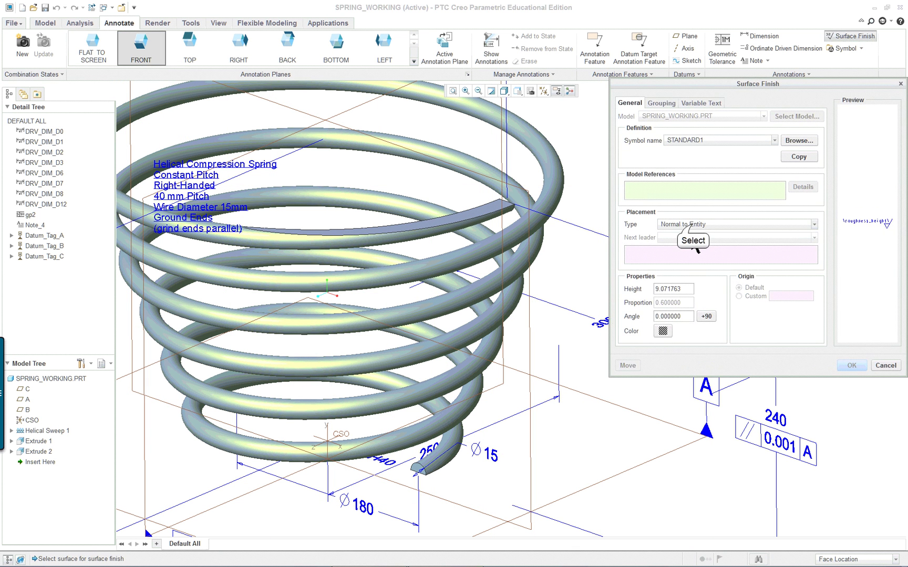
pyautogui.click(696, 225)
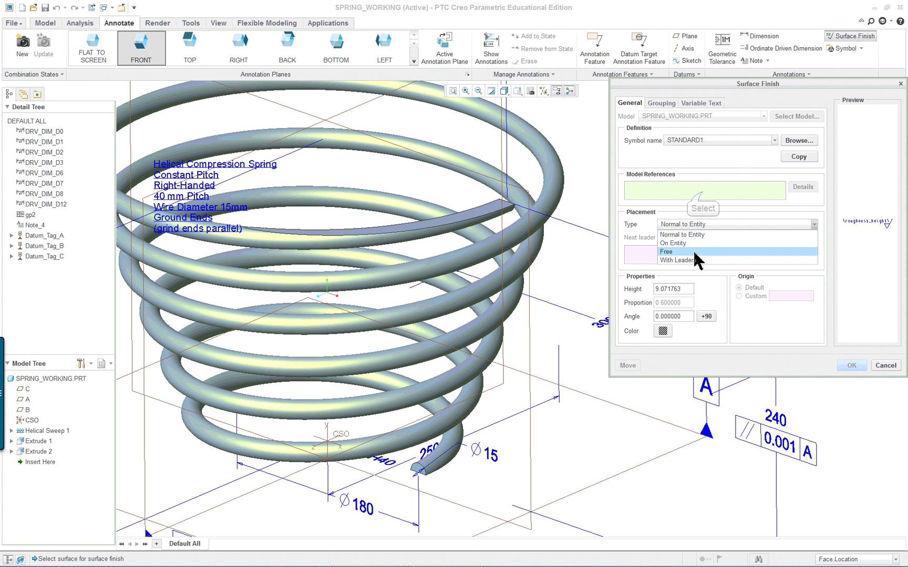
pyautogui.click(702, 234)
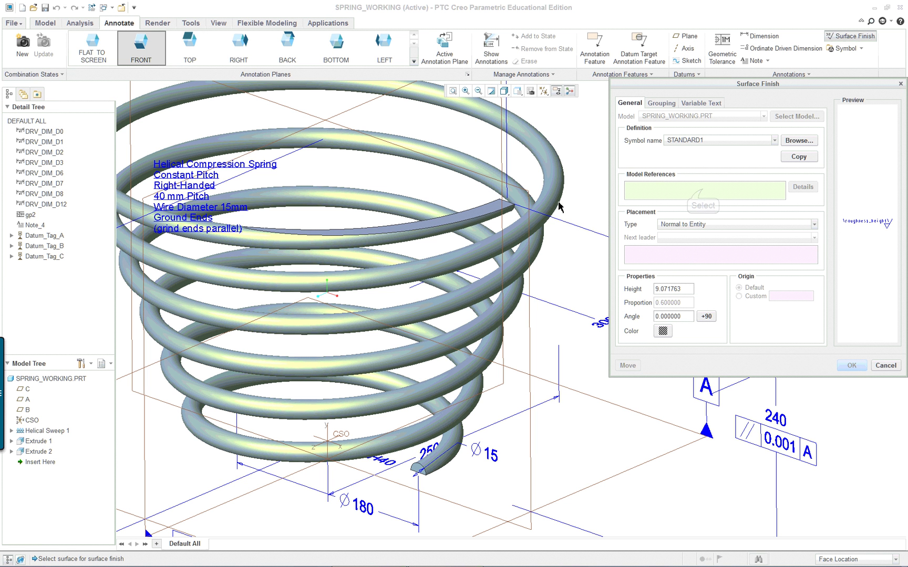
pyautogui.scroll(5, 504, 208)
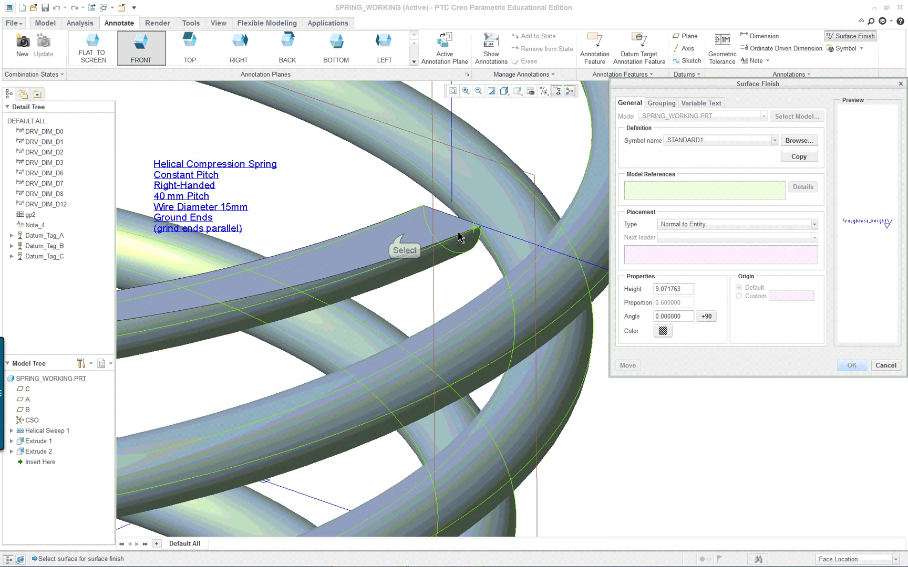
pyautogui.click(405, 236)
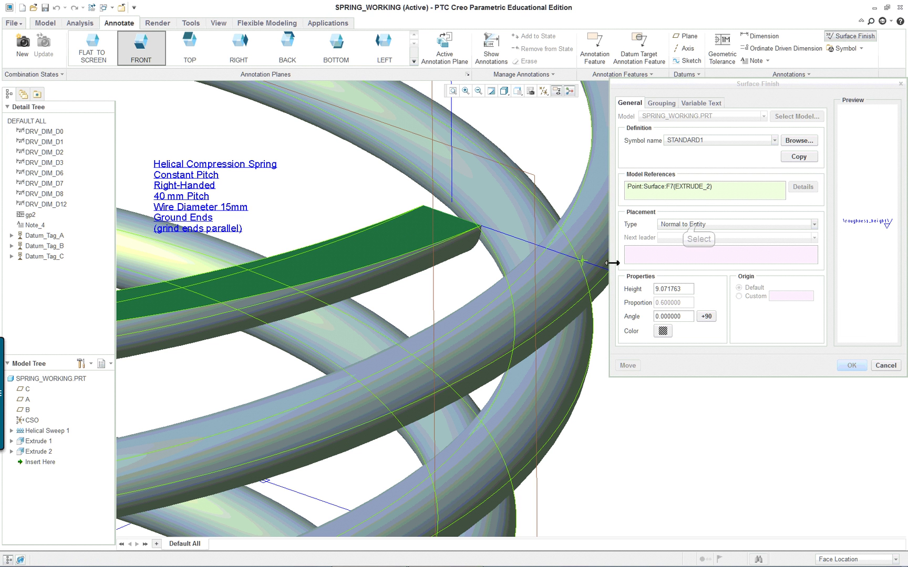
# Set placement to On Entity and place the 32 surface finish symbol on the ground end.
pyautogui.click(699, 226)
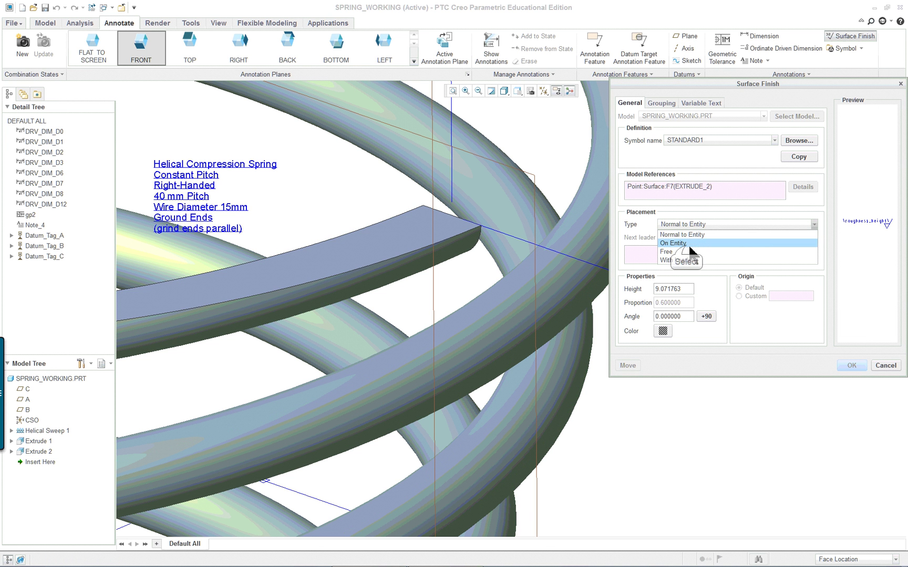
pyautogui.click(664, 243)
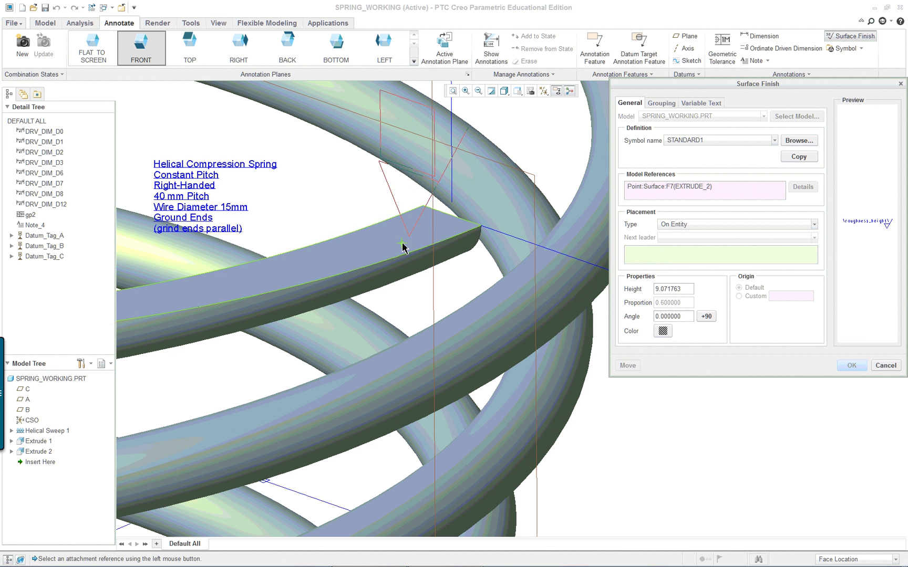
pyautogui.scroll(-3, 394, 230)
pyautogui.scroll(2, 397, 166)
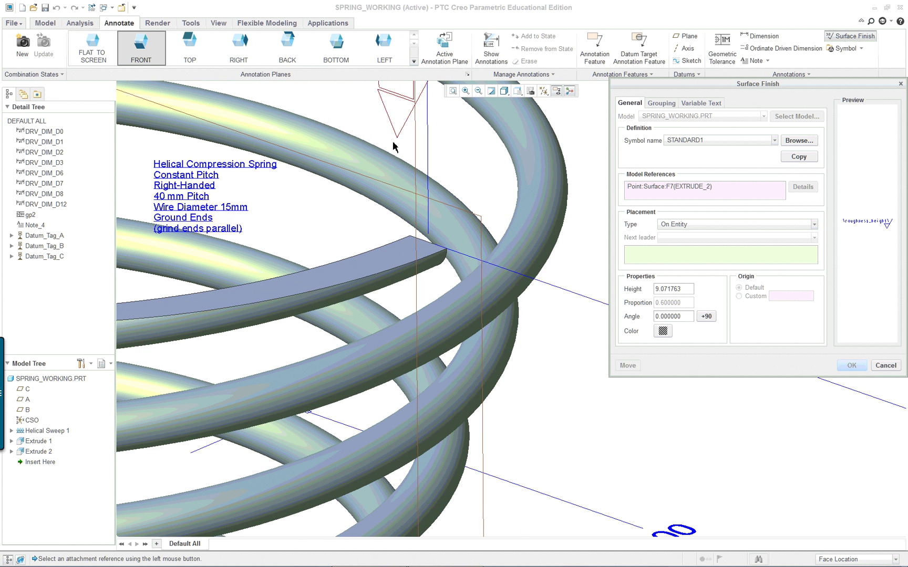
pyautogui.click(397, 258)
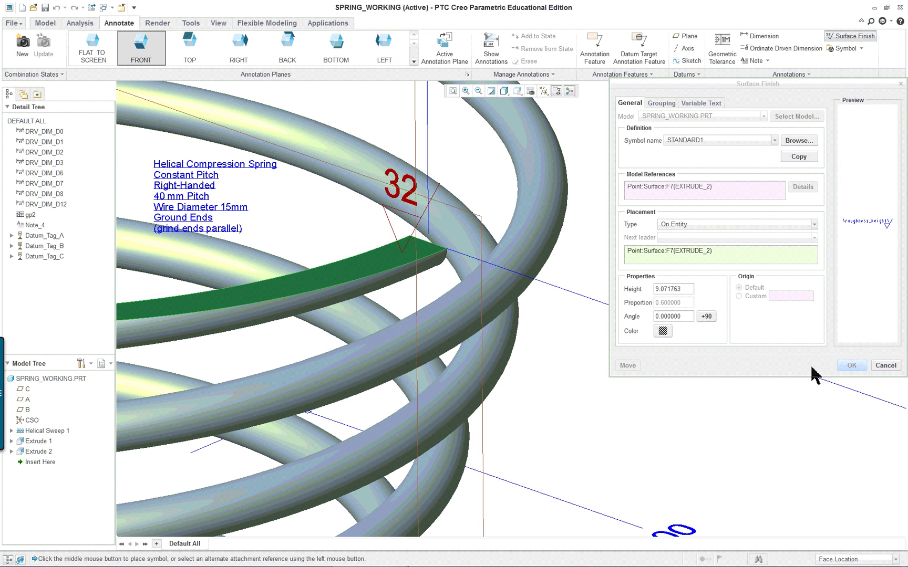
pyautogui.middleClick(586, 342)
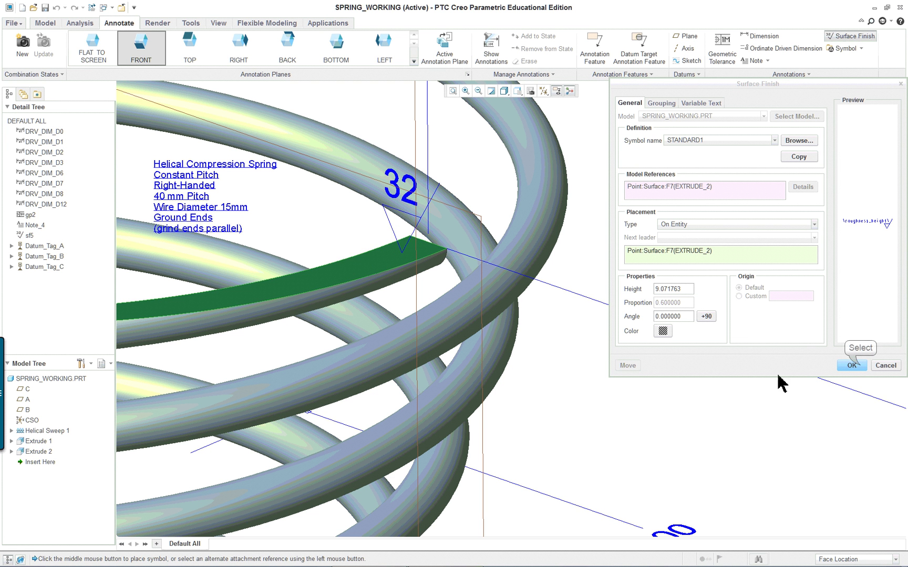
pyautogui.click(859, 367)
pyautogui.moveTo(662, 430)
pyautogui.mouseDown(button='middle')
pyautogui.moveTo(631, 428)
pyautogui.moveTo(643, 462)
pyautogui.moveTo(652, 390)
pyautogui.moveTo(624, 411)
pyautogui.mouseUp(button='middle')
# Inspect the annotated spring from isometric and axial views, then return it to Default Orientation.
pyautogui.scroll(-6, 624, 411)
pyautogui.moveTo(561, 480); pyautogui.dragTo(557, 450, button='middle')
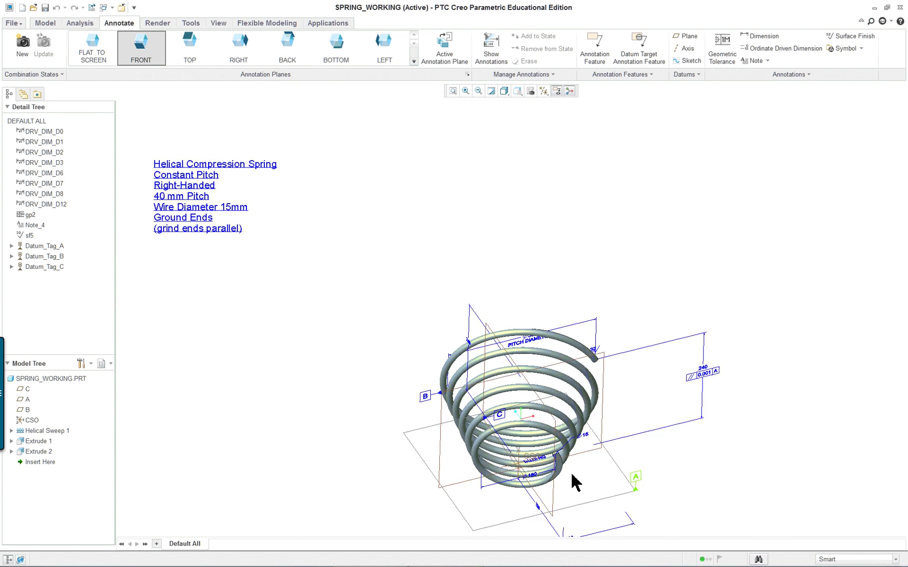
pyautogui.scroll(10, 573, 473)
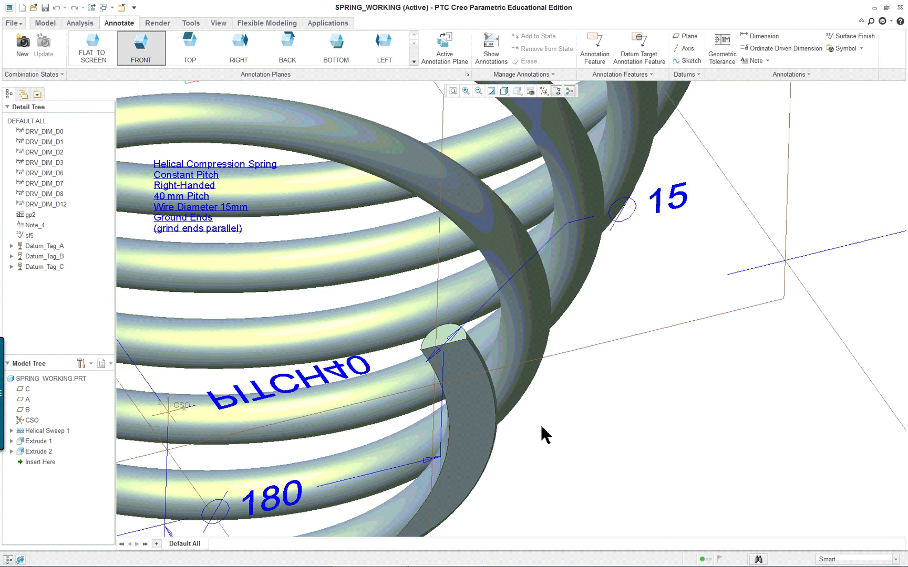
pyautogui.scroll(-6, 543, 436)
pyautogui.moveTo(544, 456); pyautogui.dragTo(610, 365, button='middle')
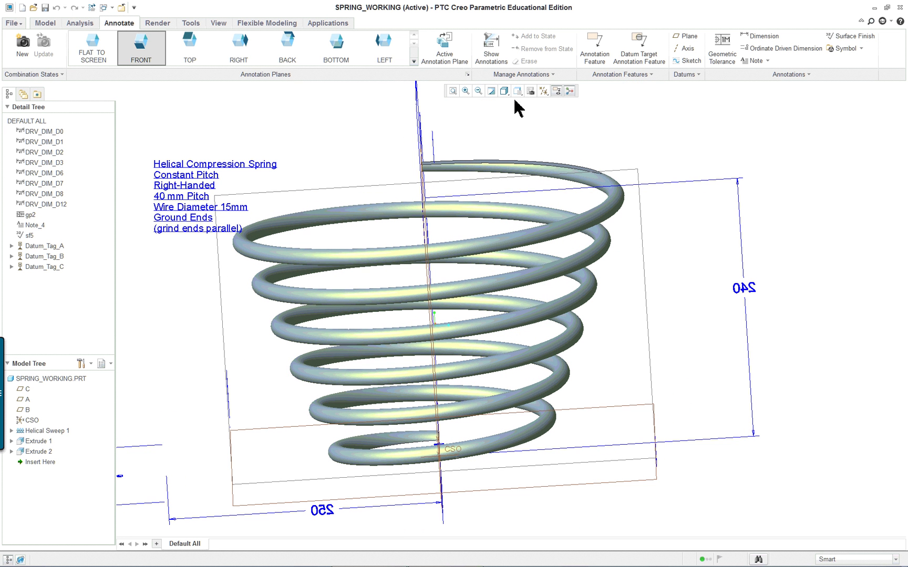
pyautogui.click(517, 91)
pyautogui.click(530, 112)
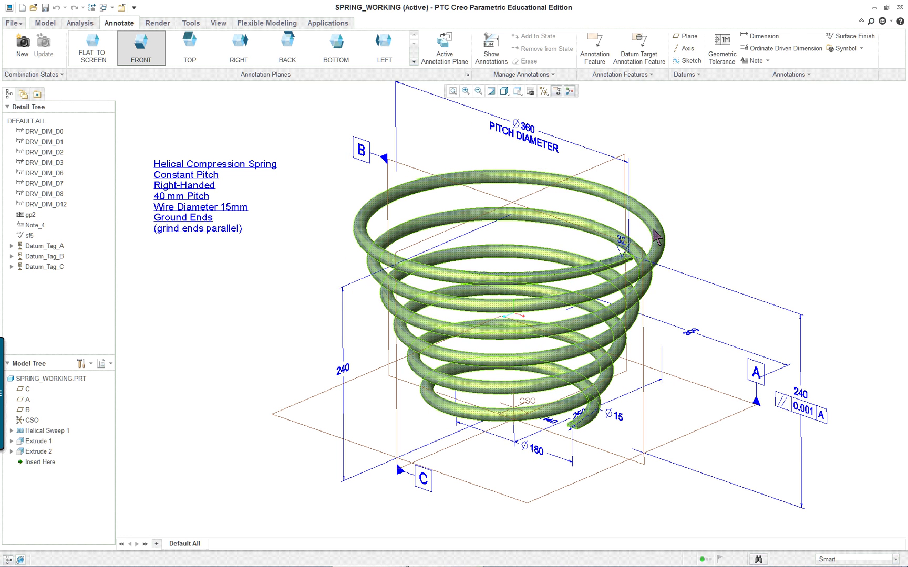
# Bring up the lesson PDF in Acrobat and scroll to the closing instructions on page 36.
pyautogui.hotkey('alt', 'Tab')
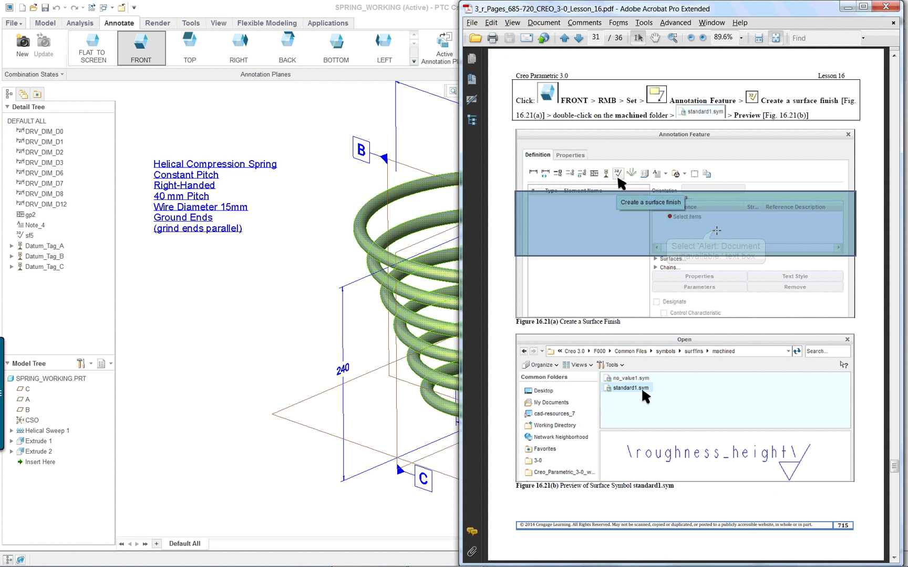
pyautogui.scroll(-3, 716, 230)
pyautogui.scroll(-6, 691, 242)
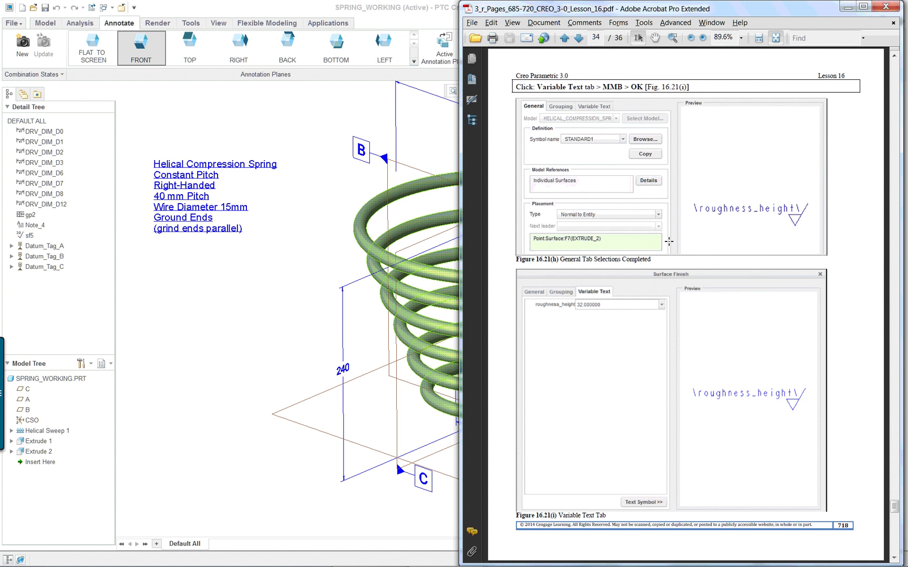
pyautogui.scroll(-3, 668, 241)
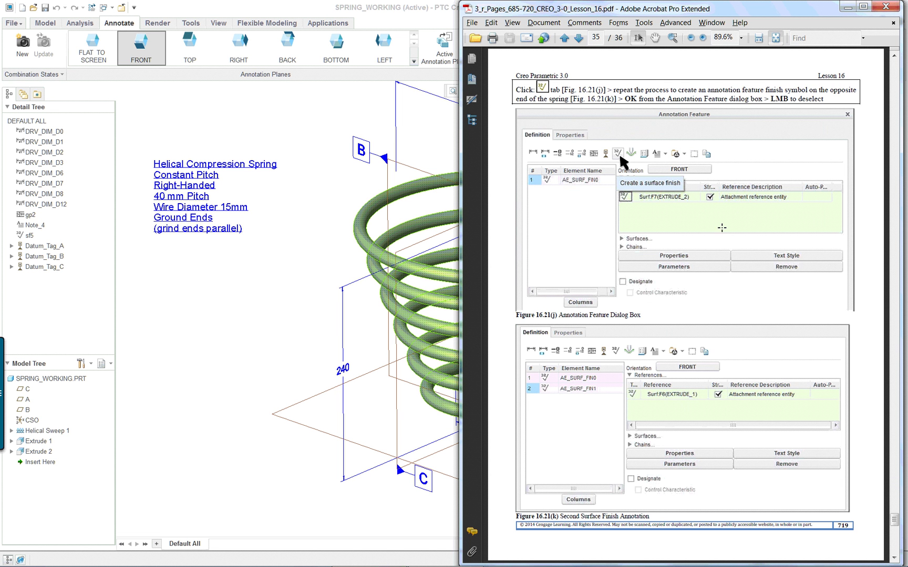
pyautogui.scroll(-3, 660, 210)
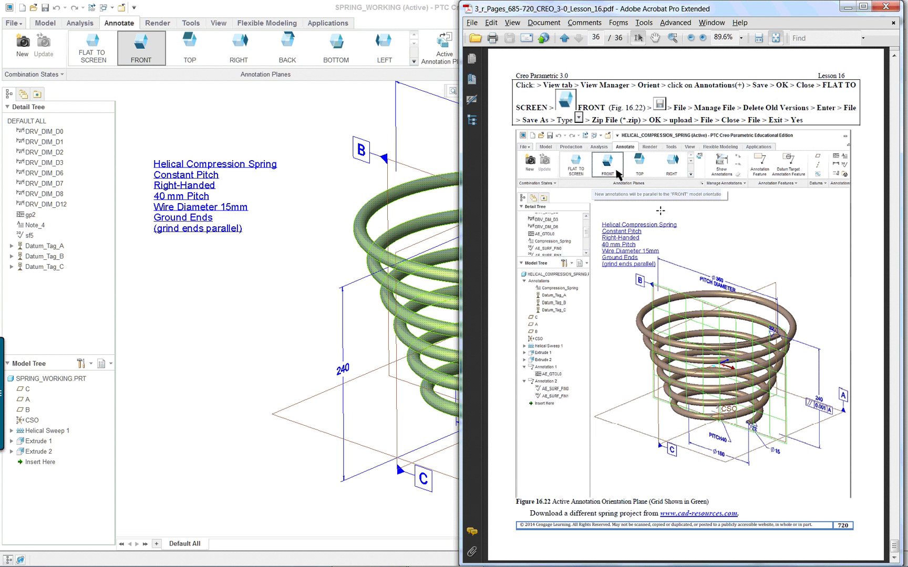